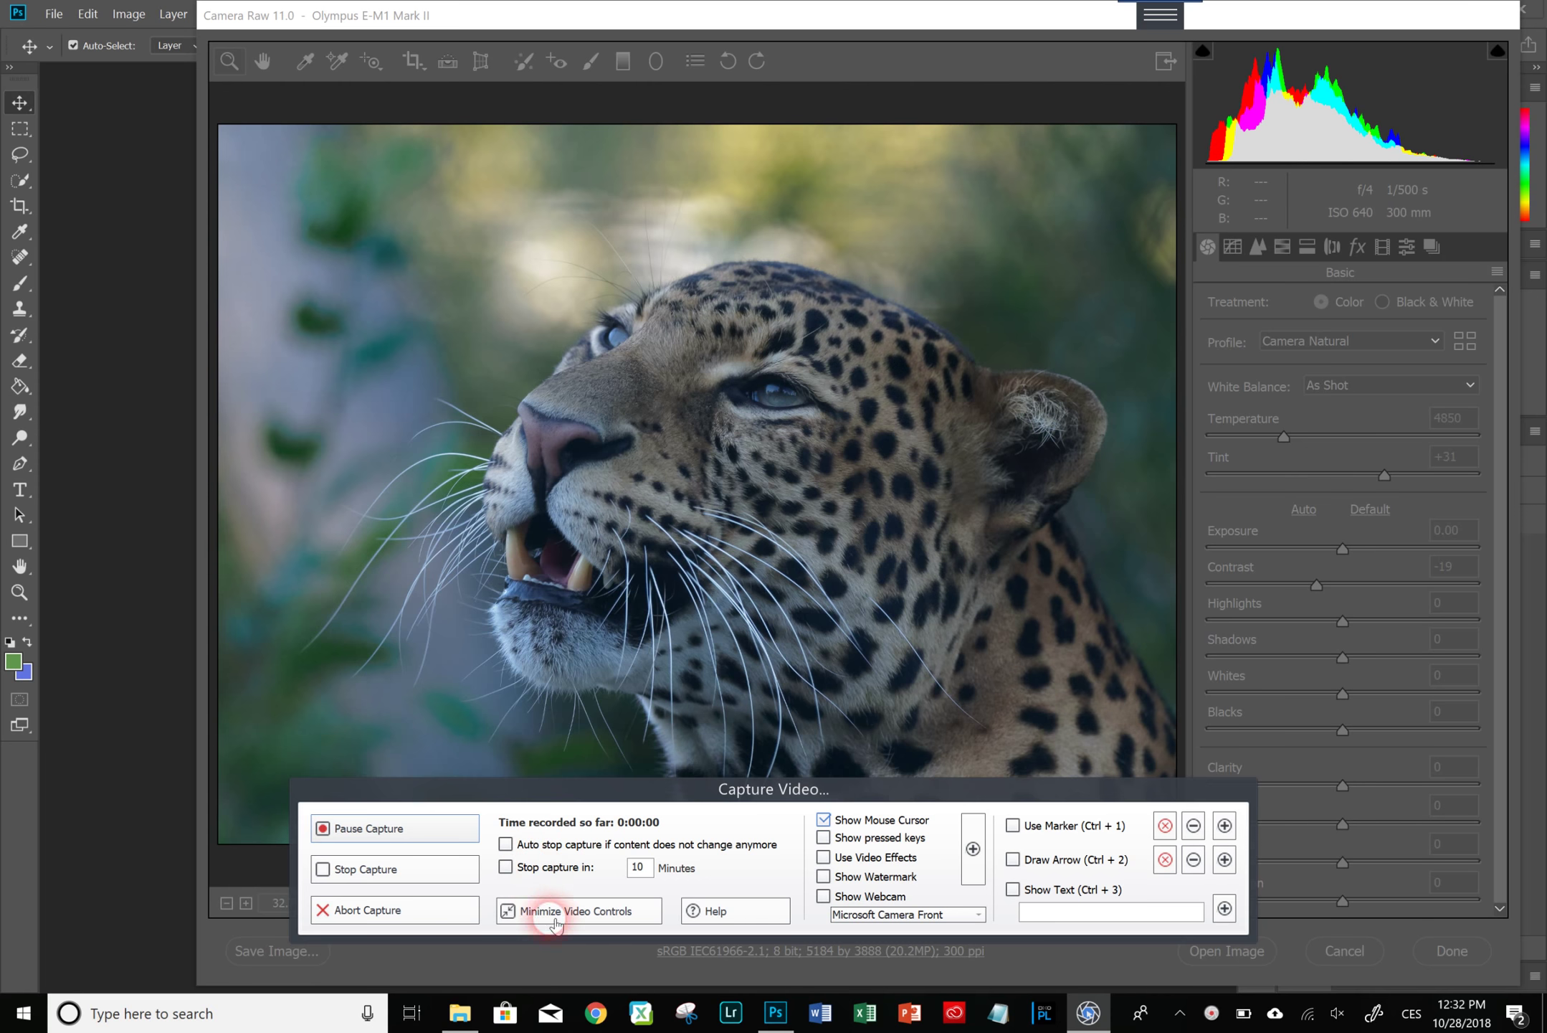
- In Camera Raw, warm Temperature to 6250, raise Exposure to +0.50 and Whites to +25
click(564, 912)
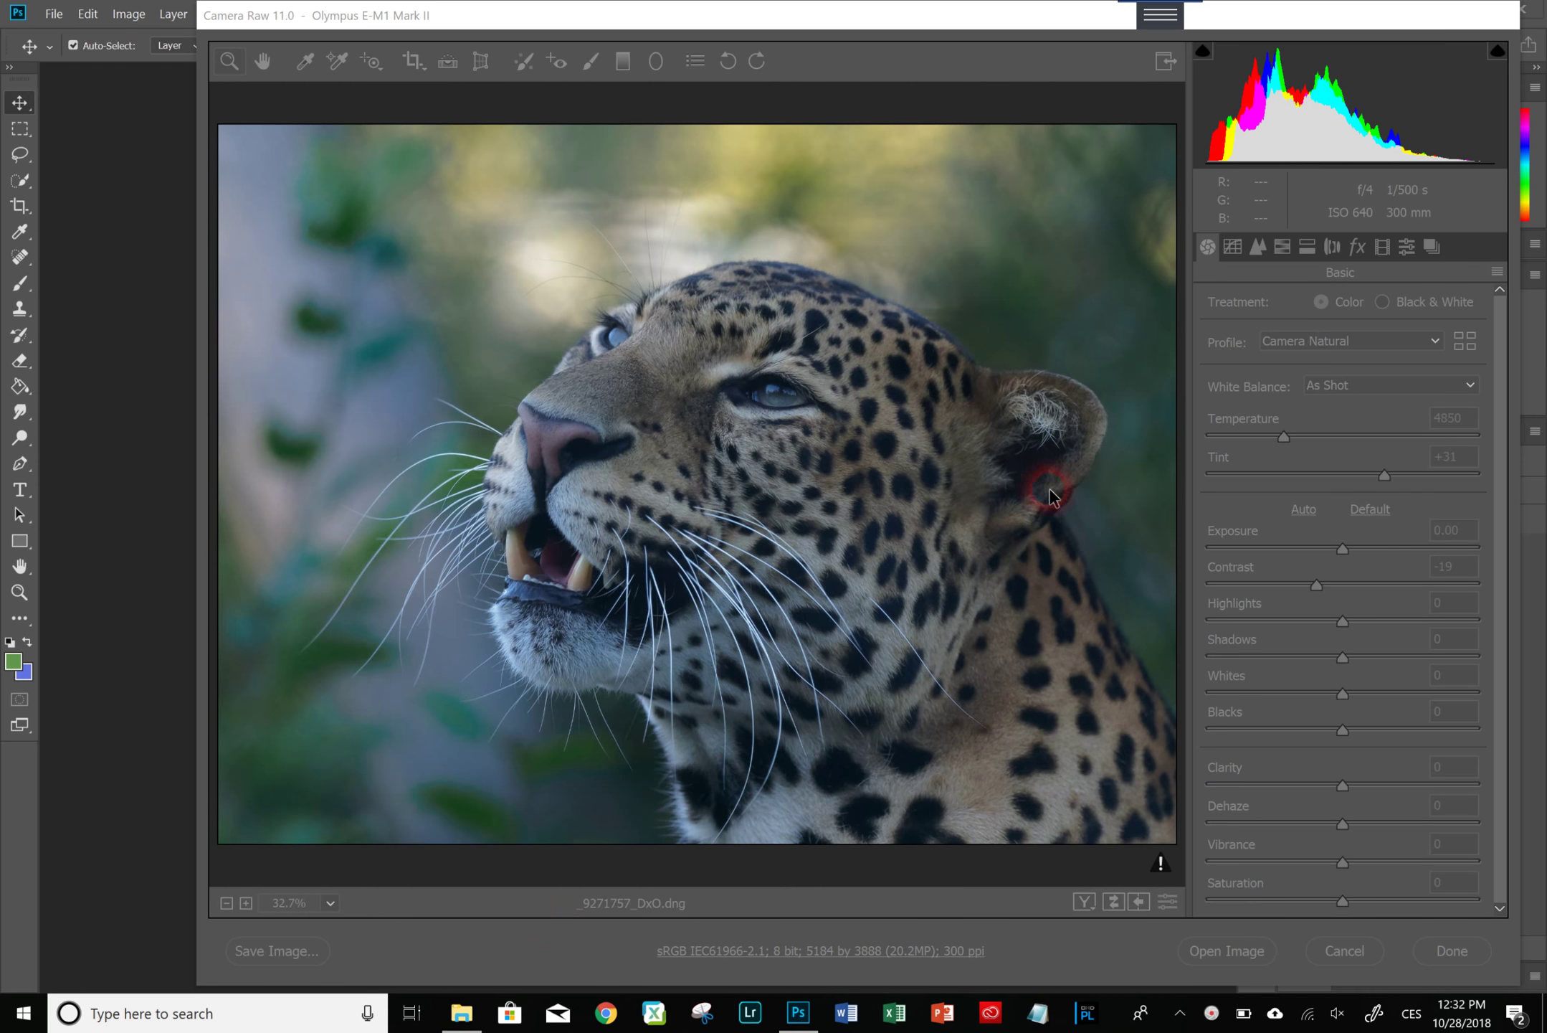
click(1240, 512)
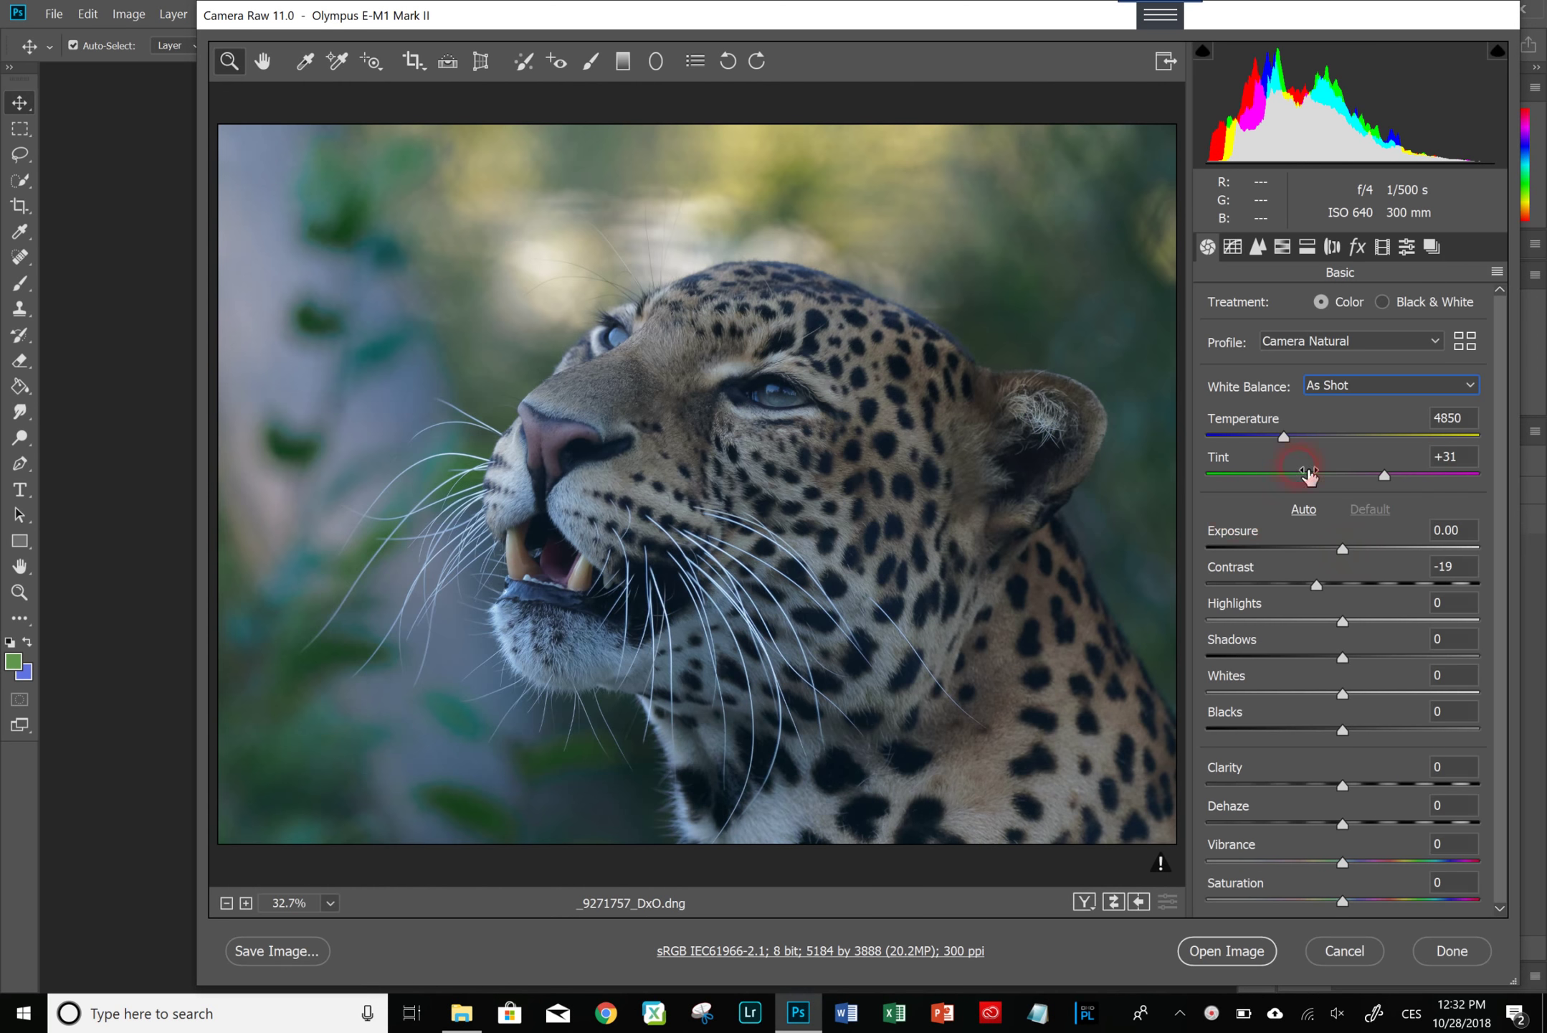
click(1307, 434)
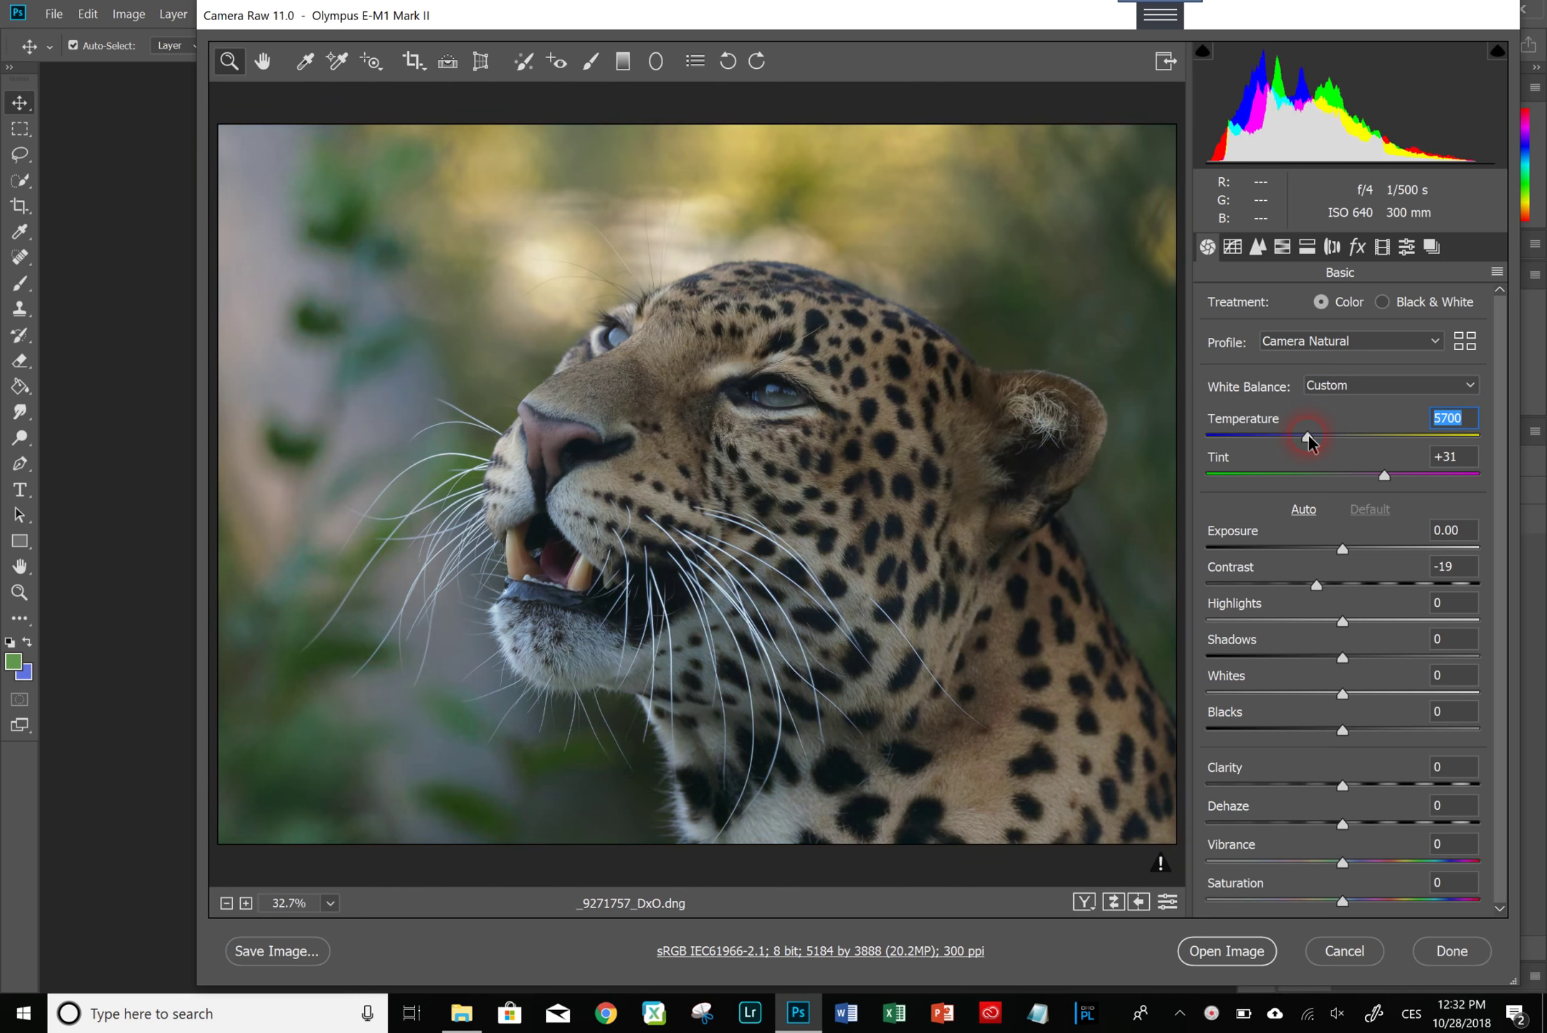
drag(1307, 435, 1323, 437)
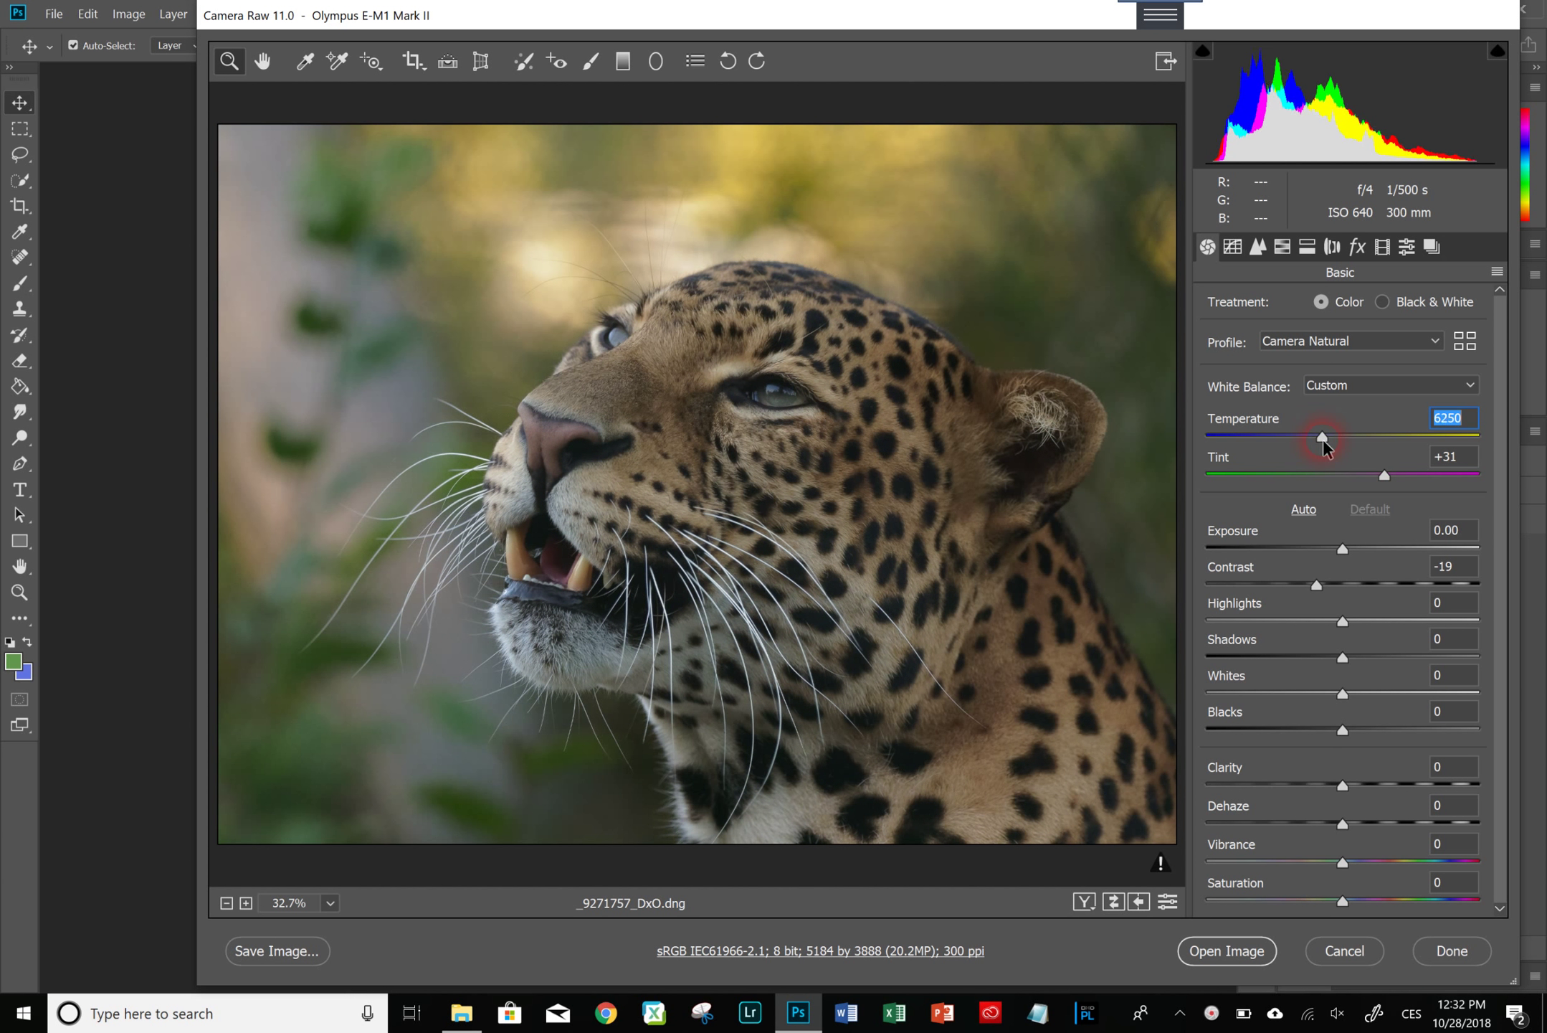
click(1356, 547)
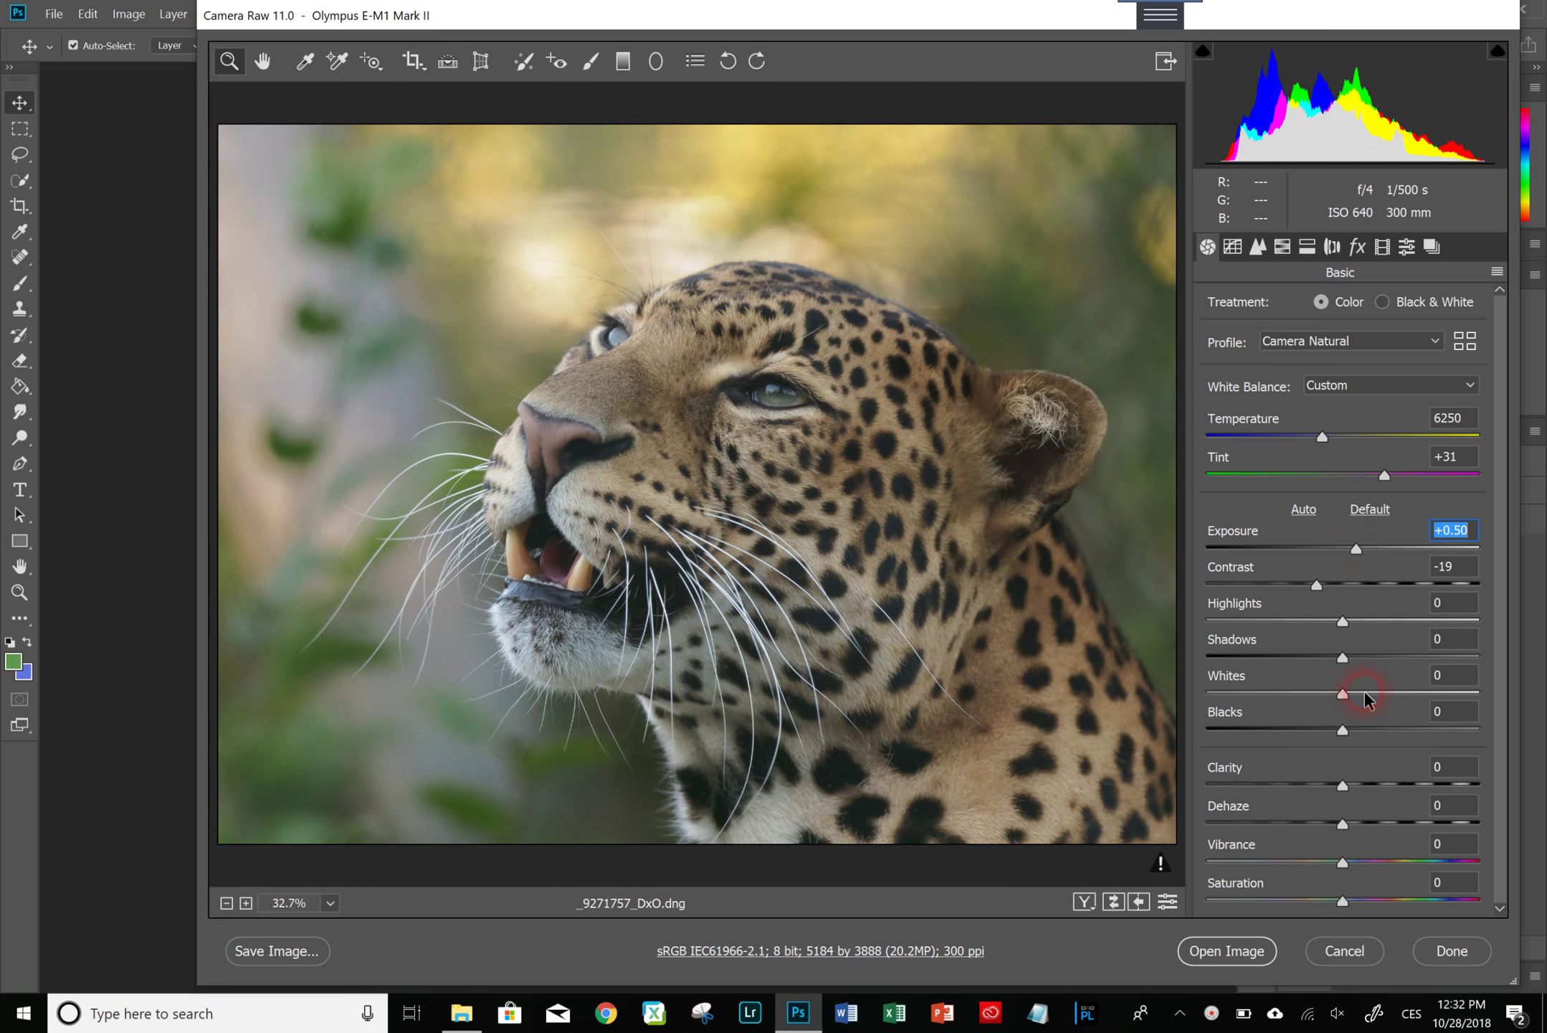
click(1376, 694)
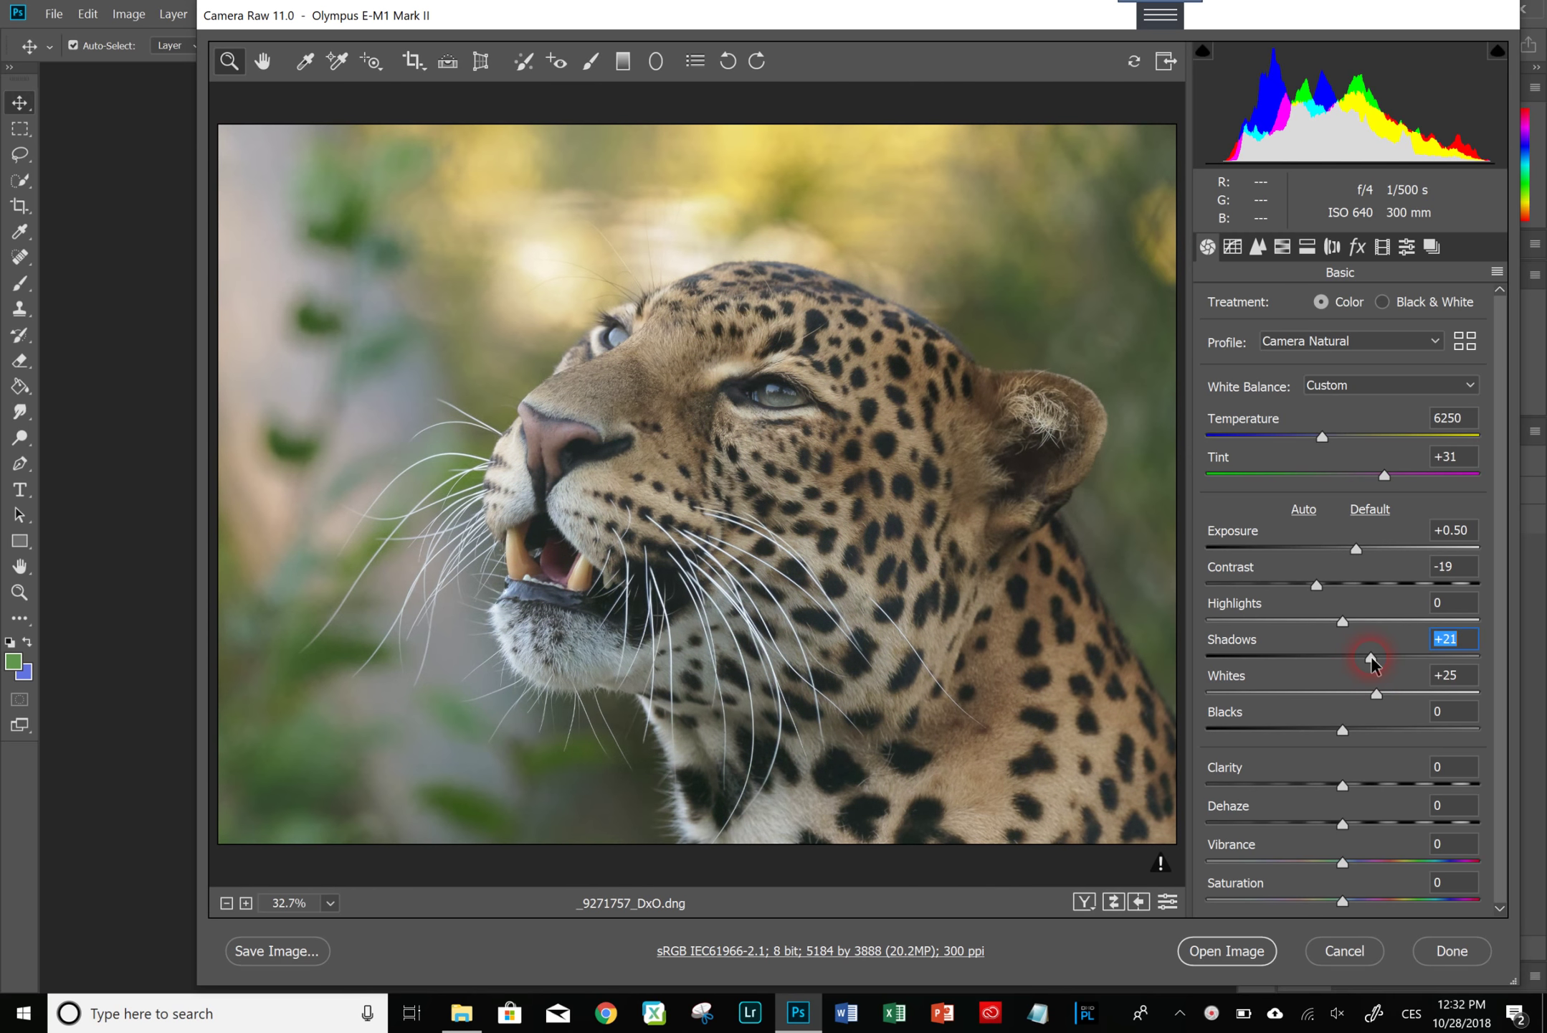
- Set the Detail sharpening Amount to 88 and open the photo in Photoshop
click(1258, 246)
drag(1341, 325, 1371, 347)
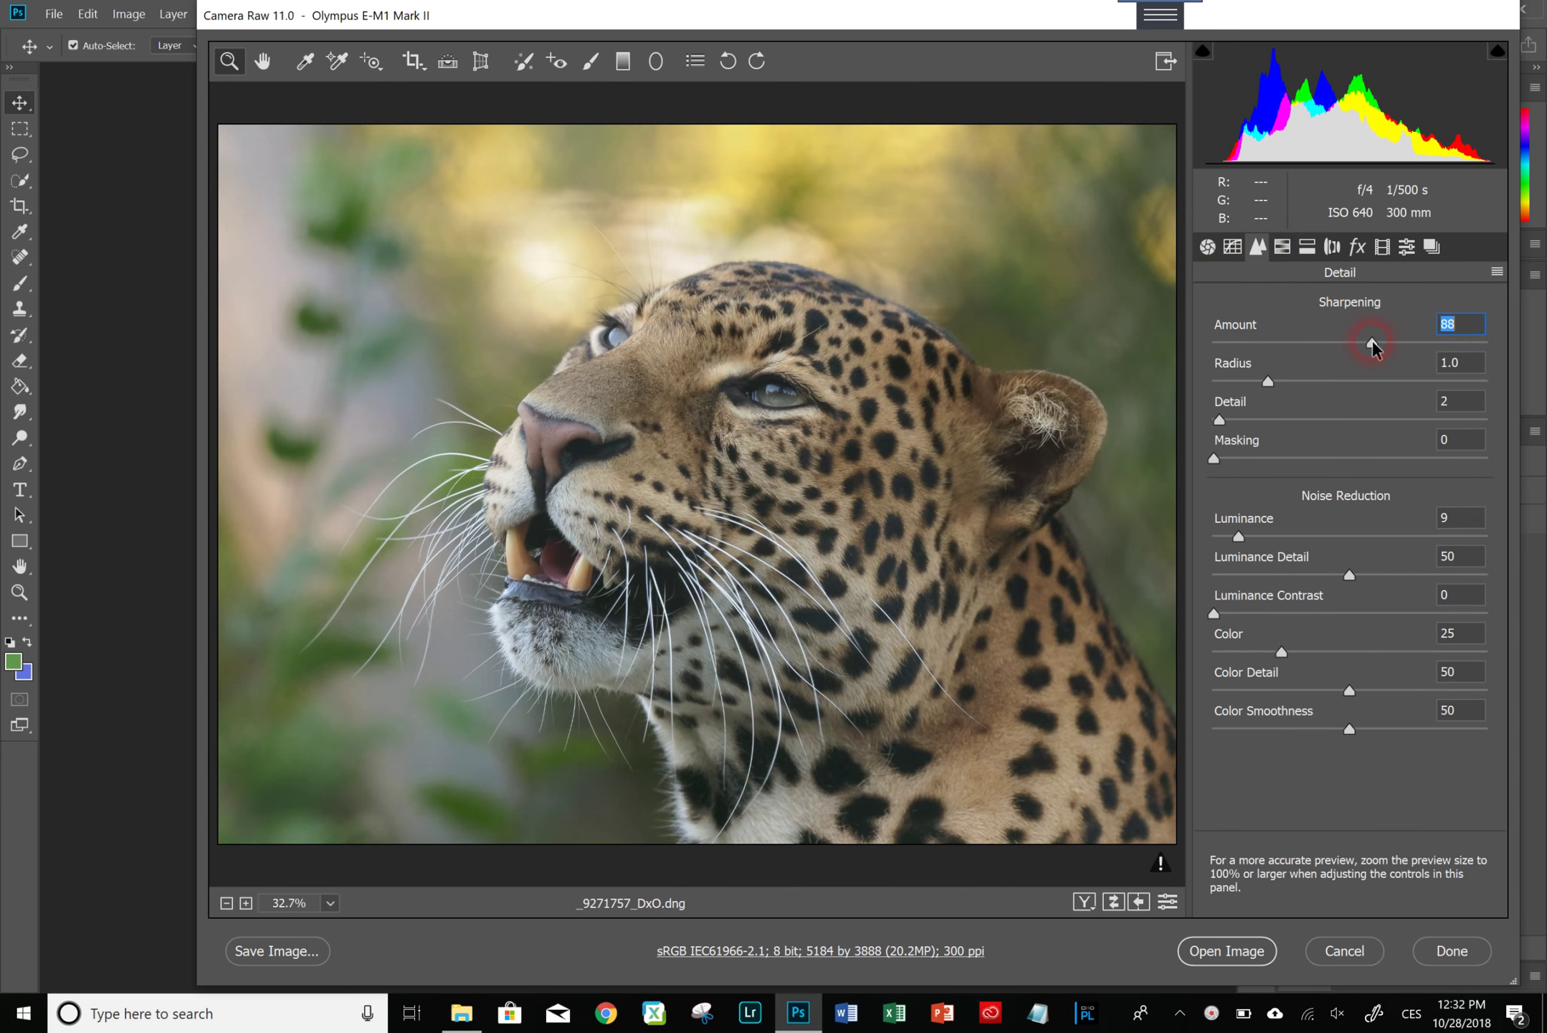
click(1209, 247)
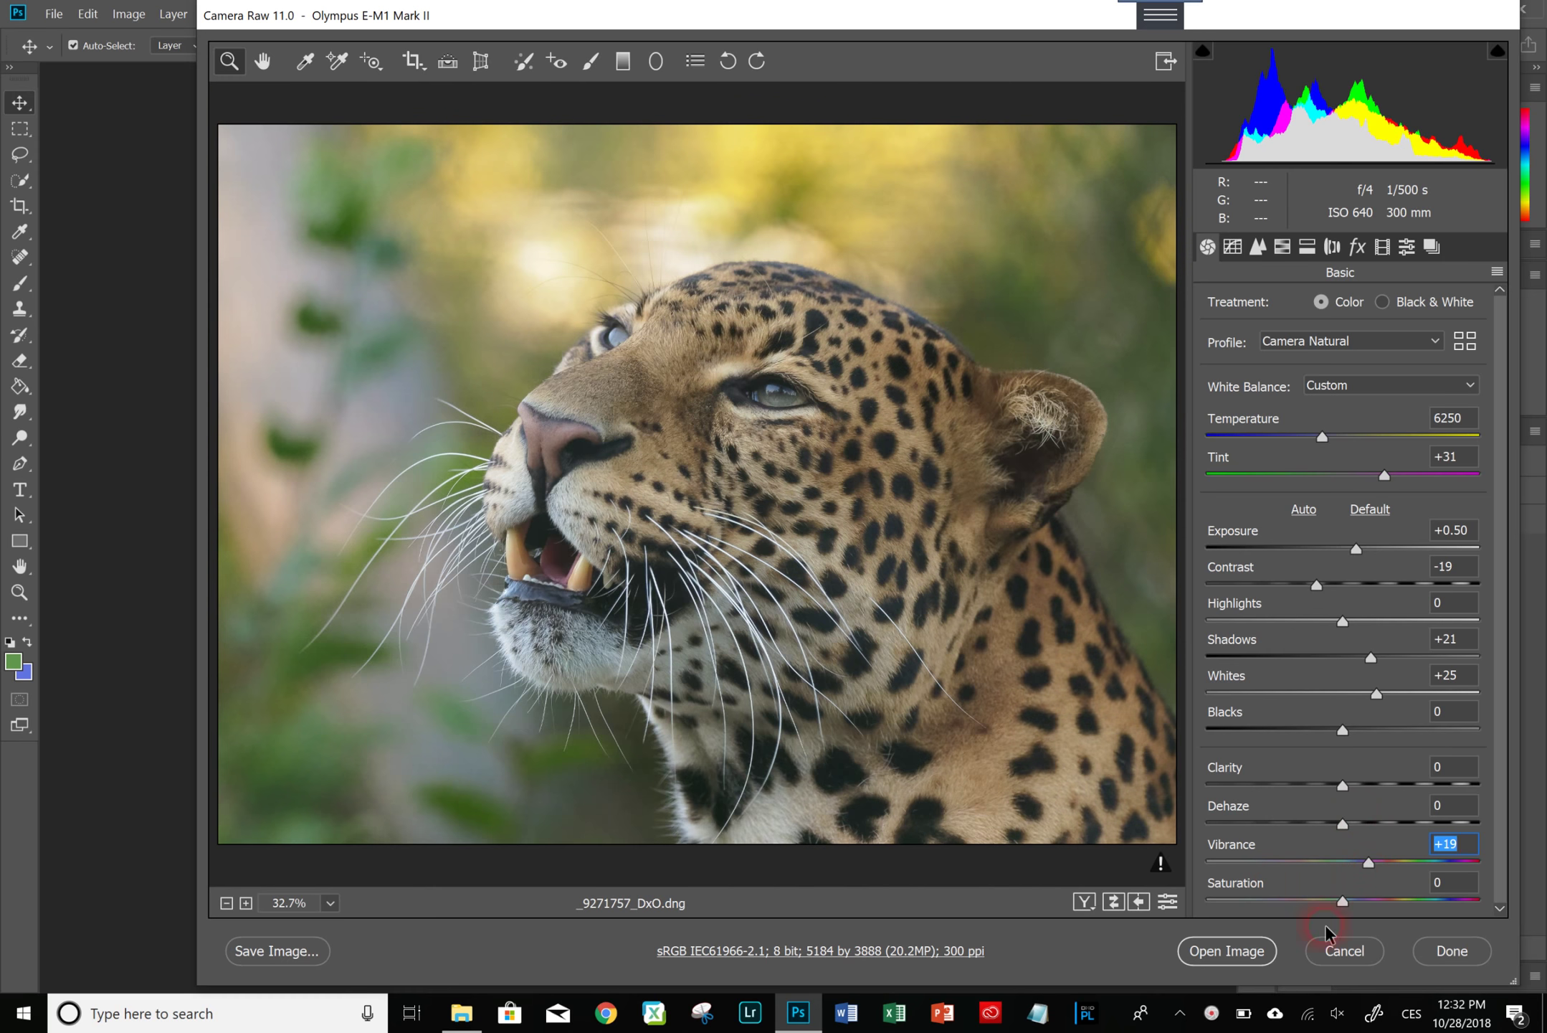
click(1239, 959)
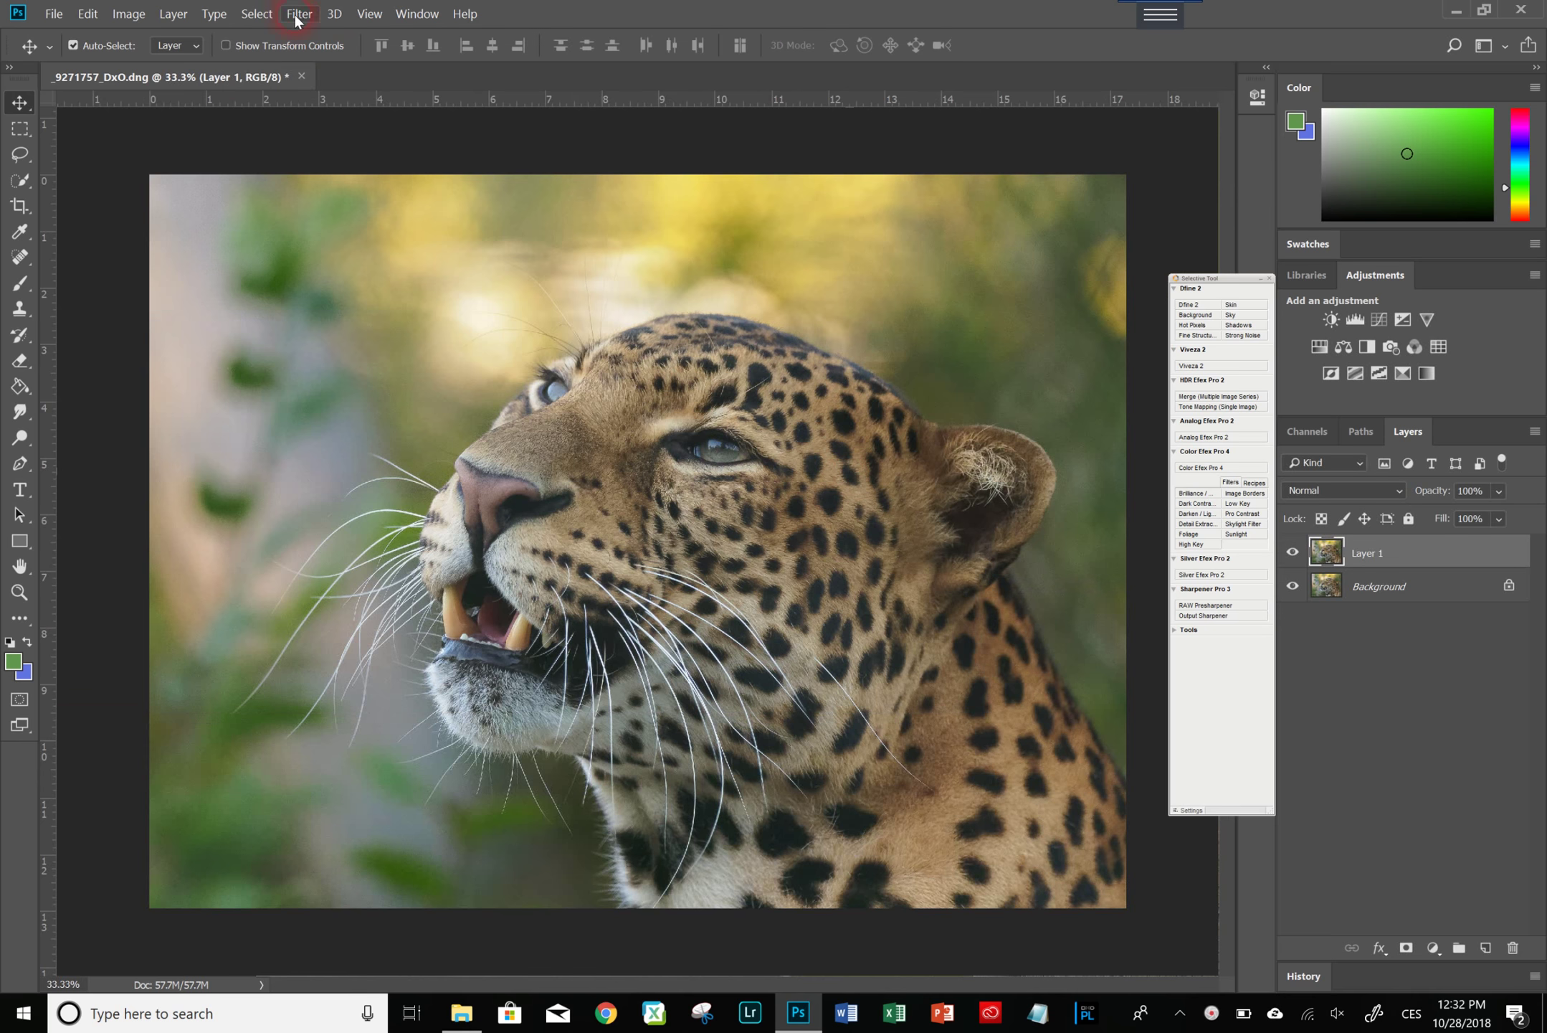
- Run Filter > Neat Image > Reduce Noise v8 on Layer 1
click(300, 14)
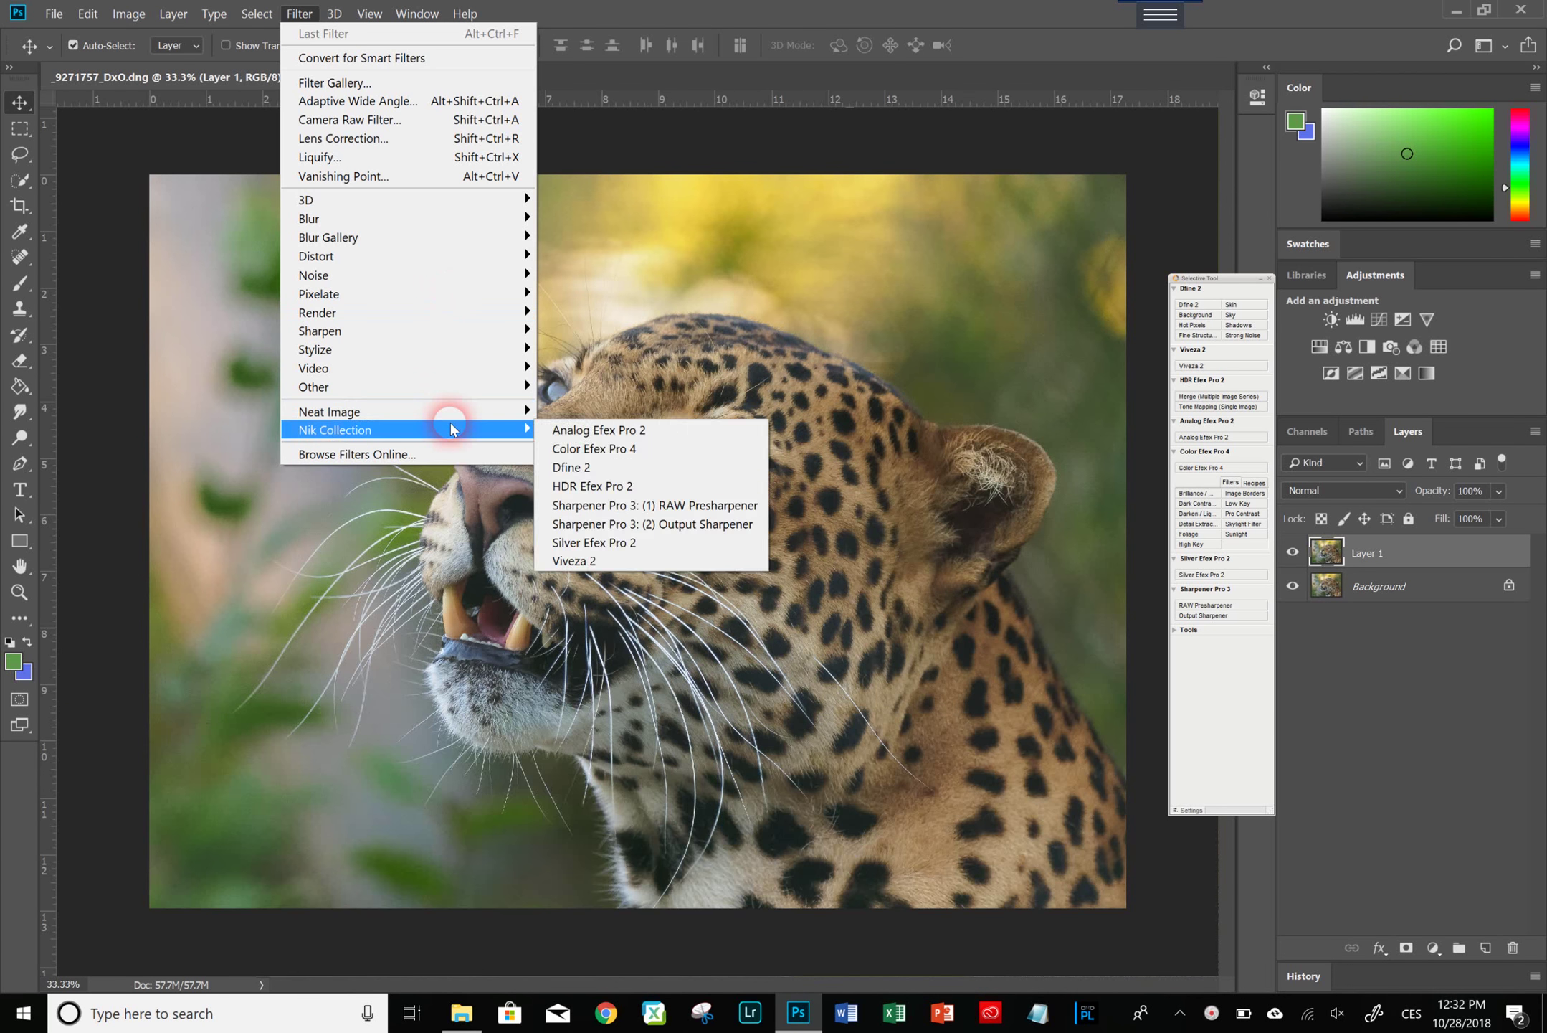
mouse_move(363, 411)
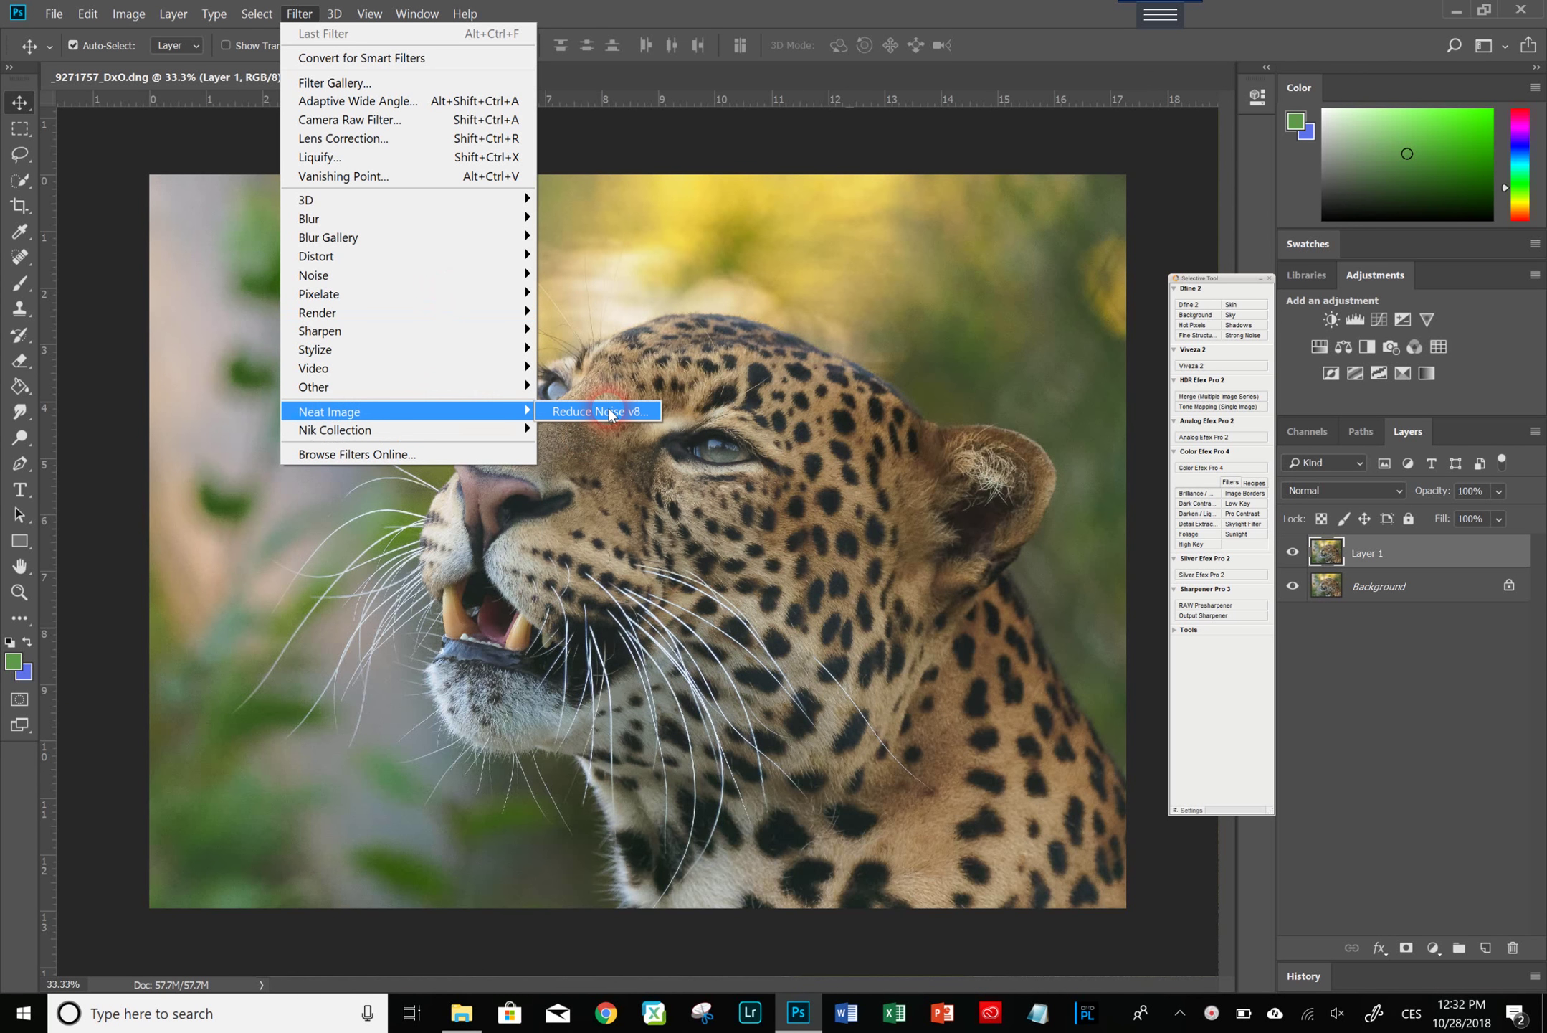
click(608, 413)
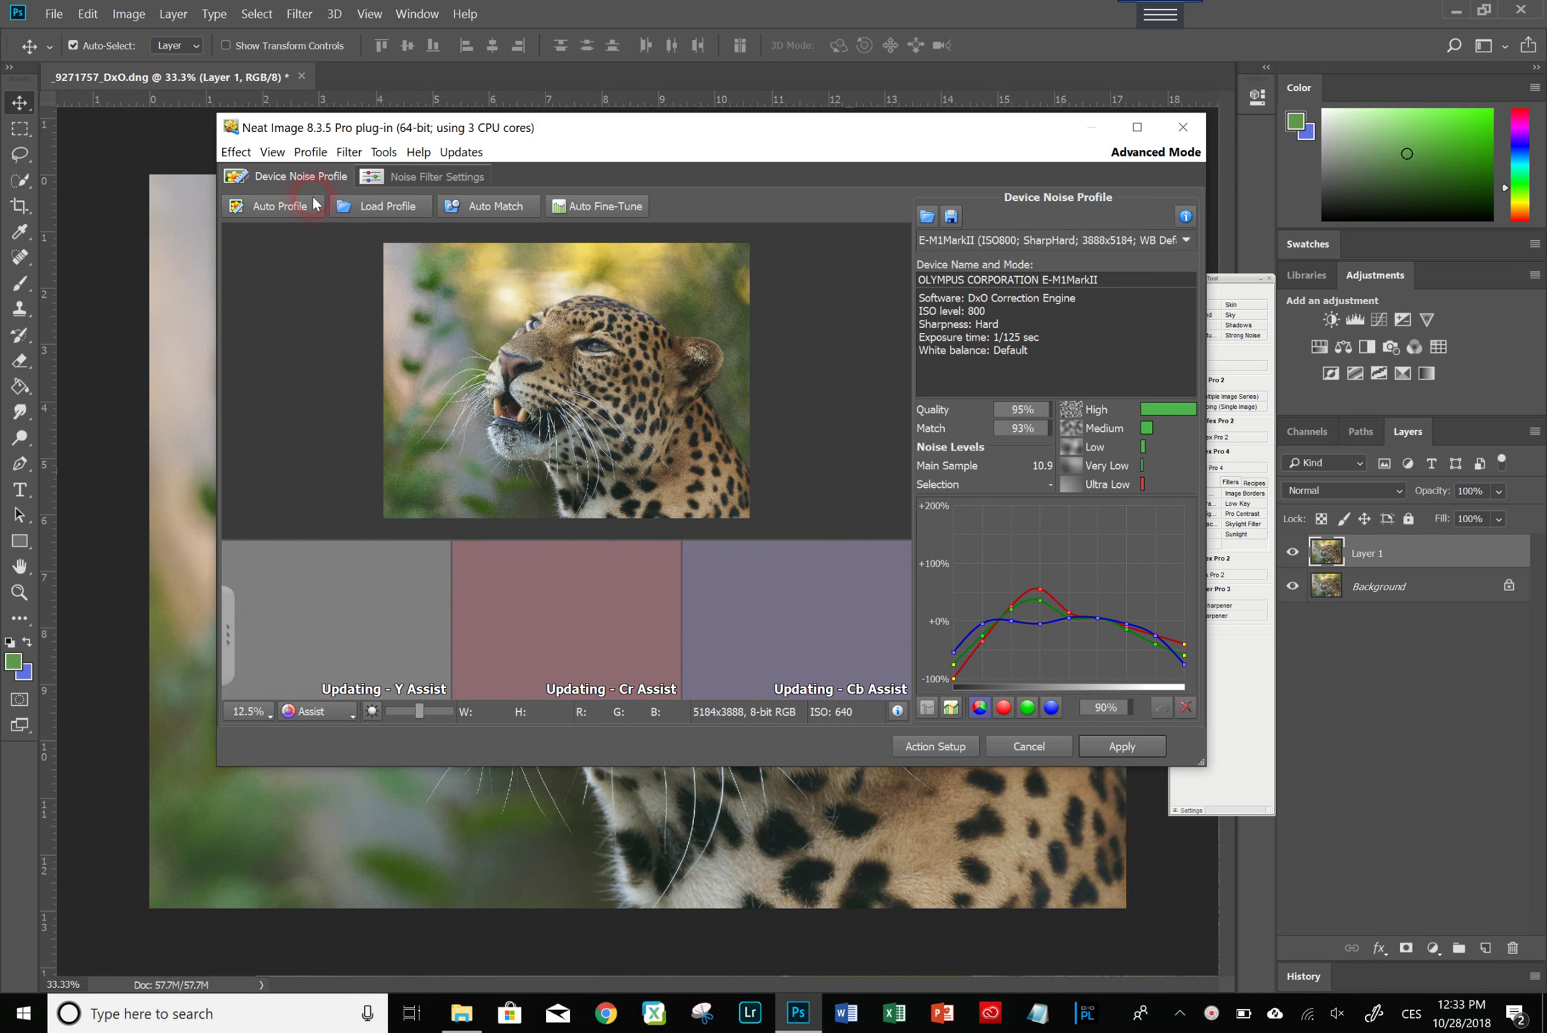
- Auto-profile the photo's noise in Neat Image and apply the reduction to Layer 1
click(280, 206)
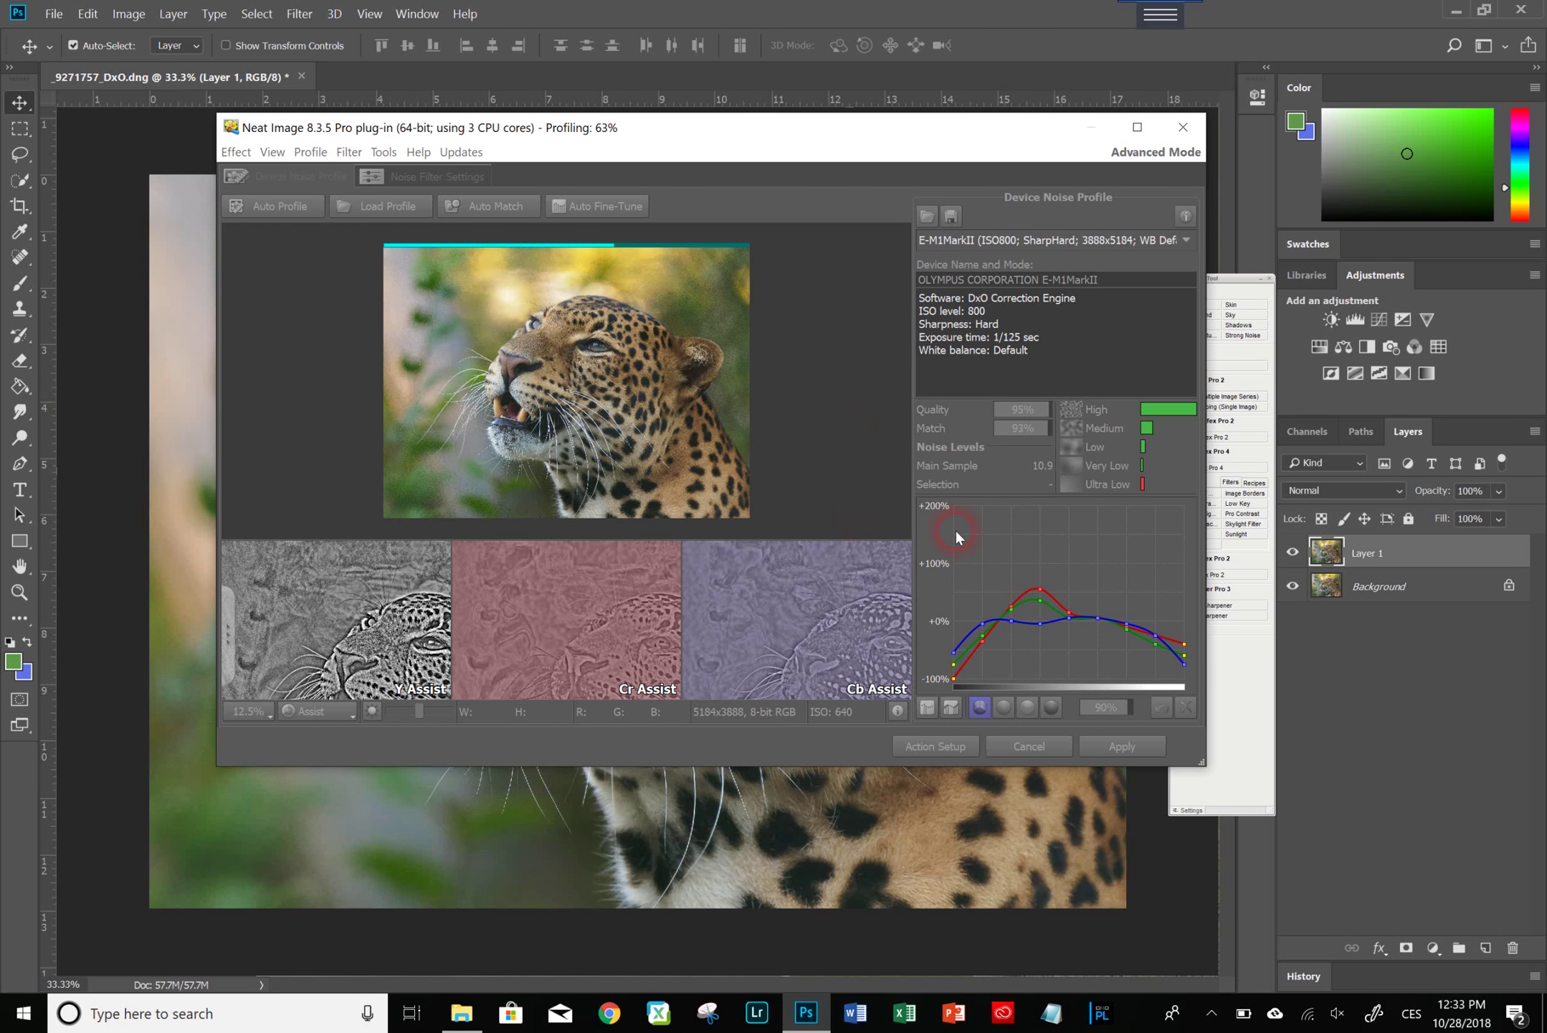
click(1110, 745)
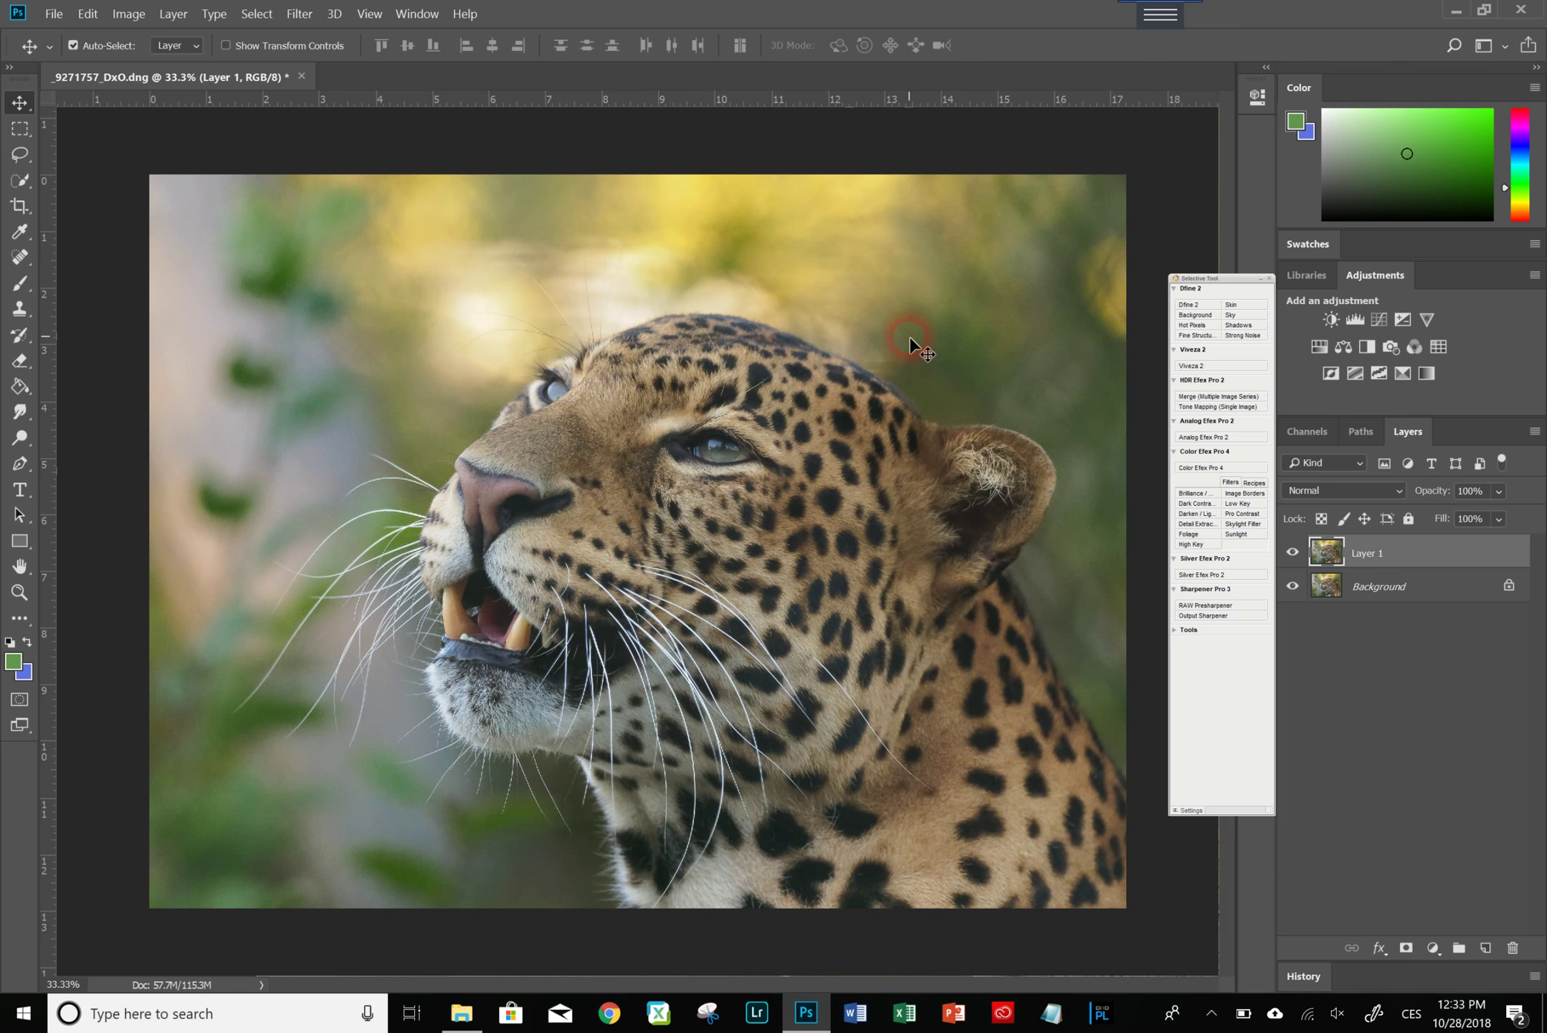
- Stamp visible layers into Layer 2 and patch the top-right edge with nearby background
key(ctrl+alt+shift+e)
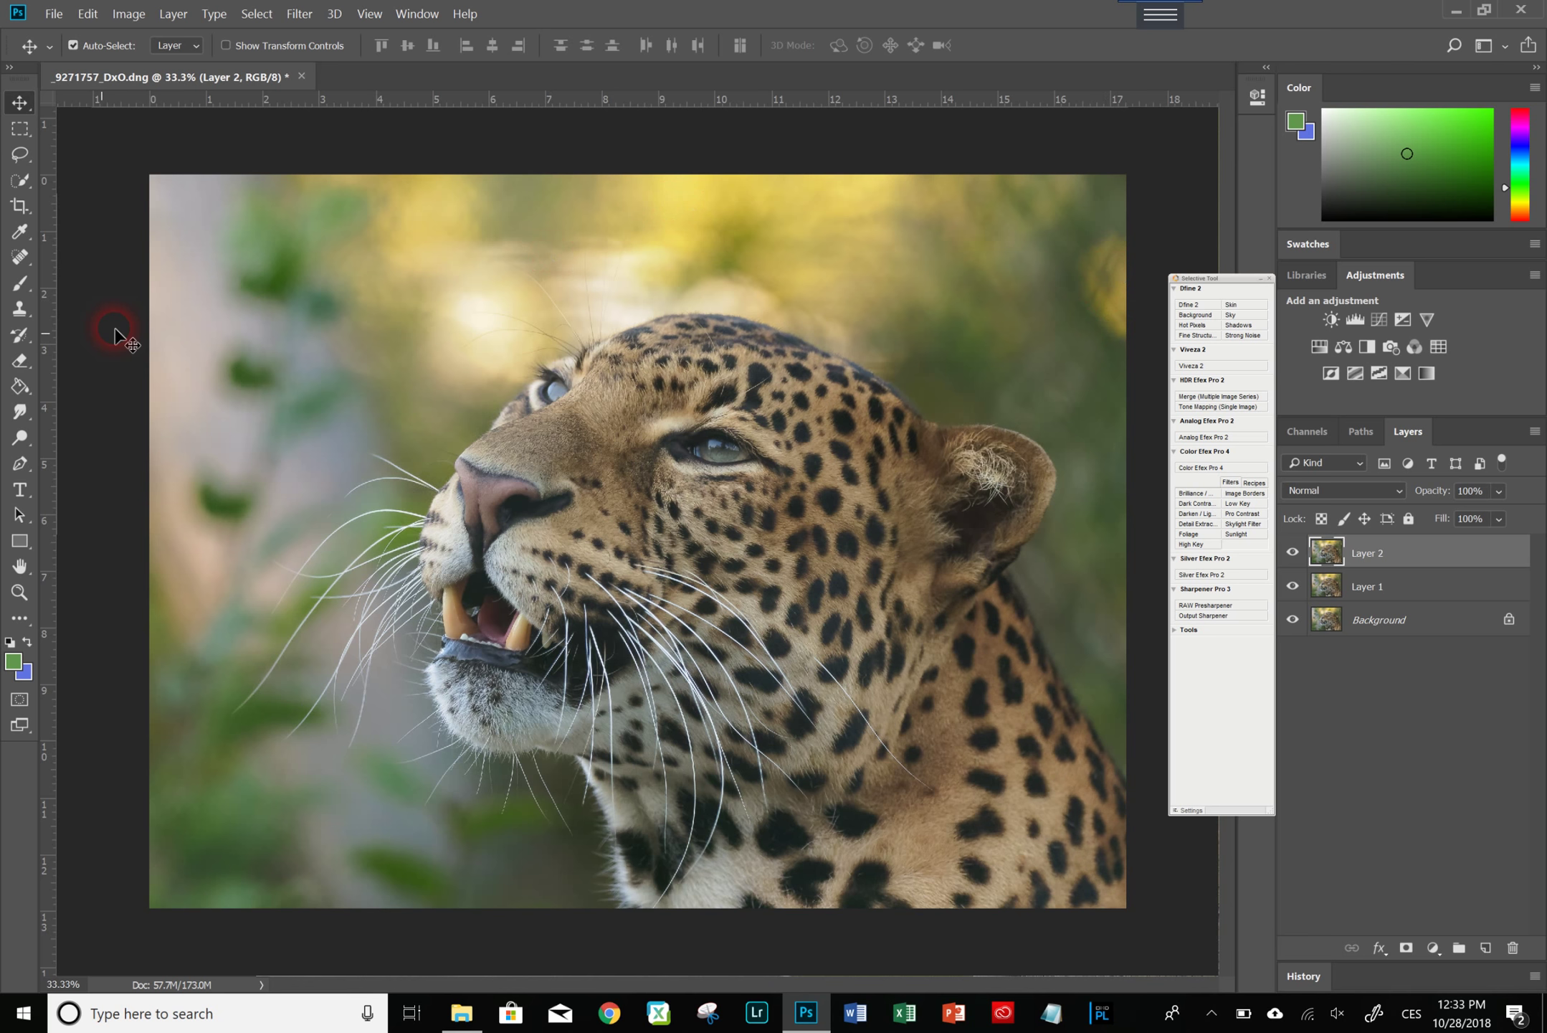
click(19, 180)
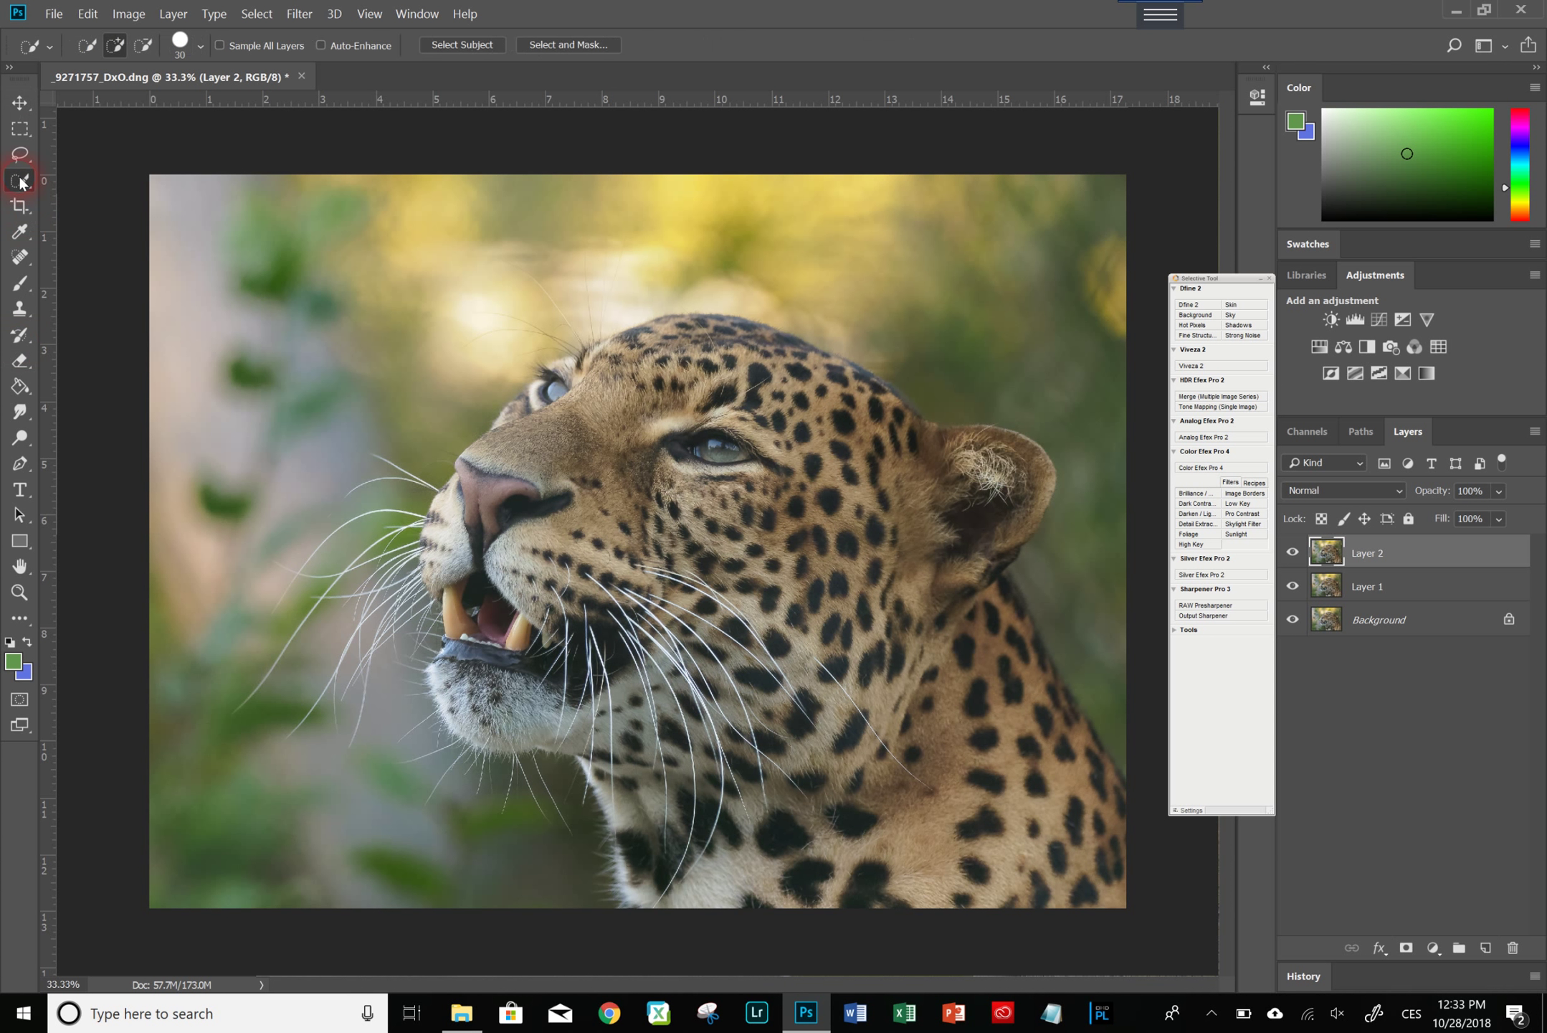
click(19, 256)
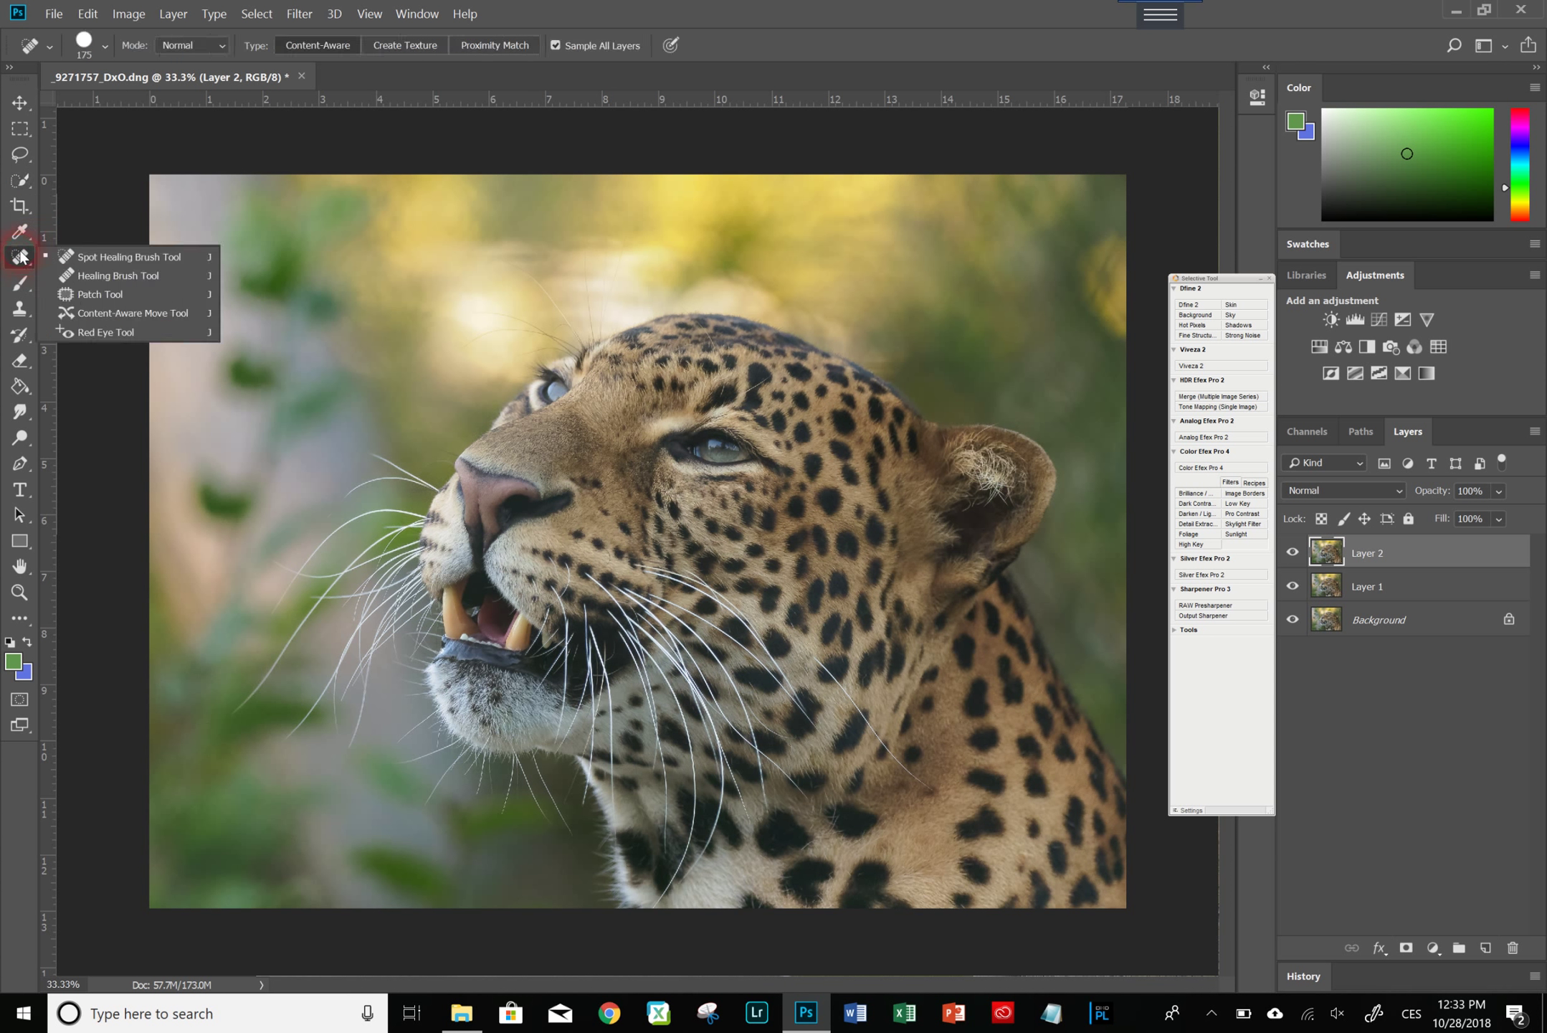
click(86, 294)
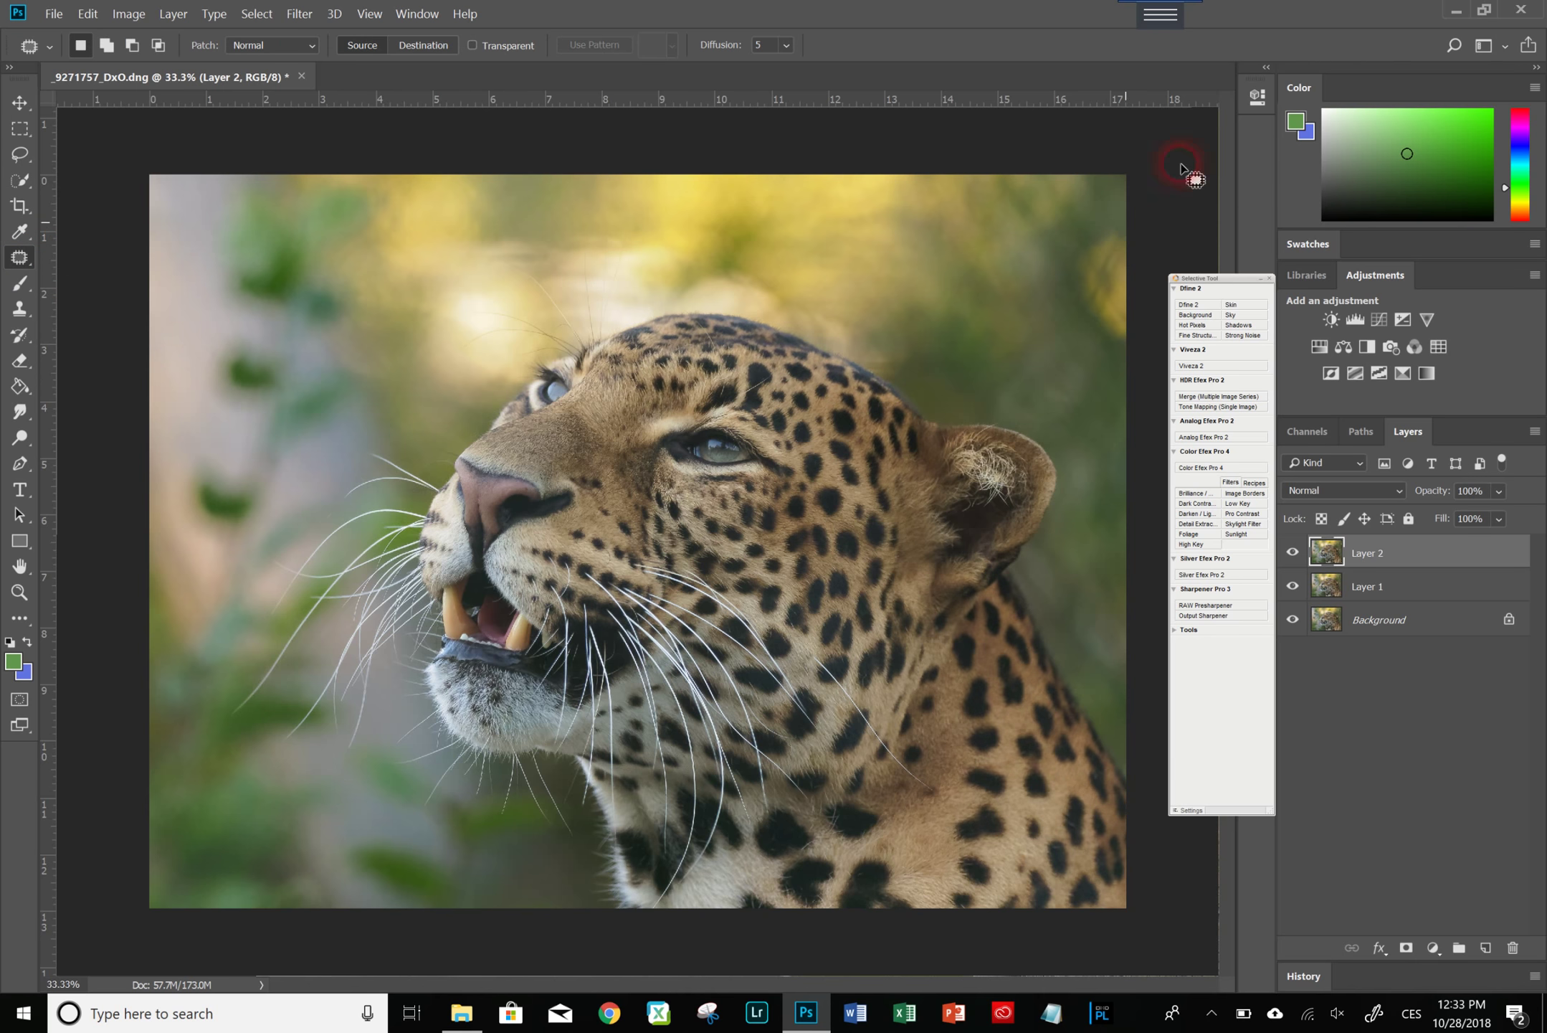
mouse_move(1111, 202)
mouse_down()
mouse_move(1120, 356)
mouse_move(1116, 199)
mouse_move(951, 259)
mouse_up()
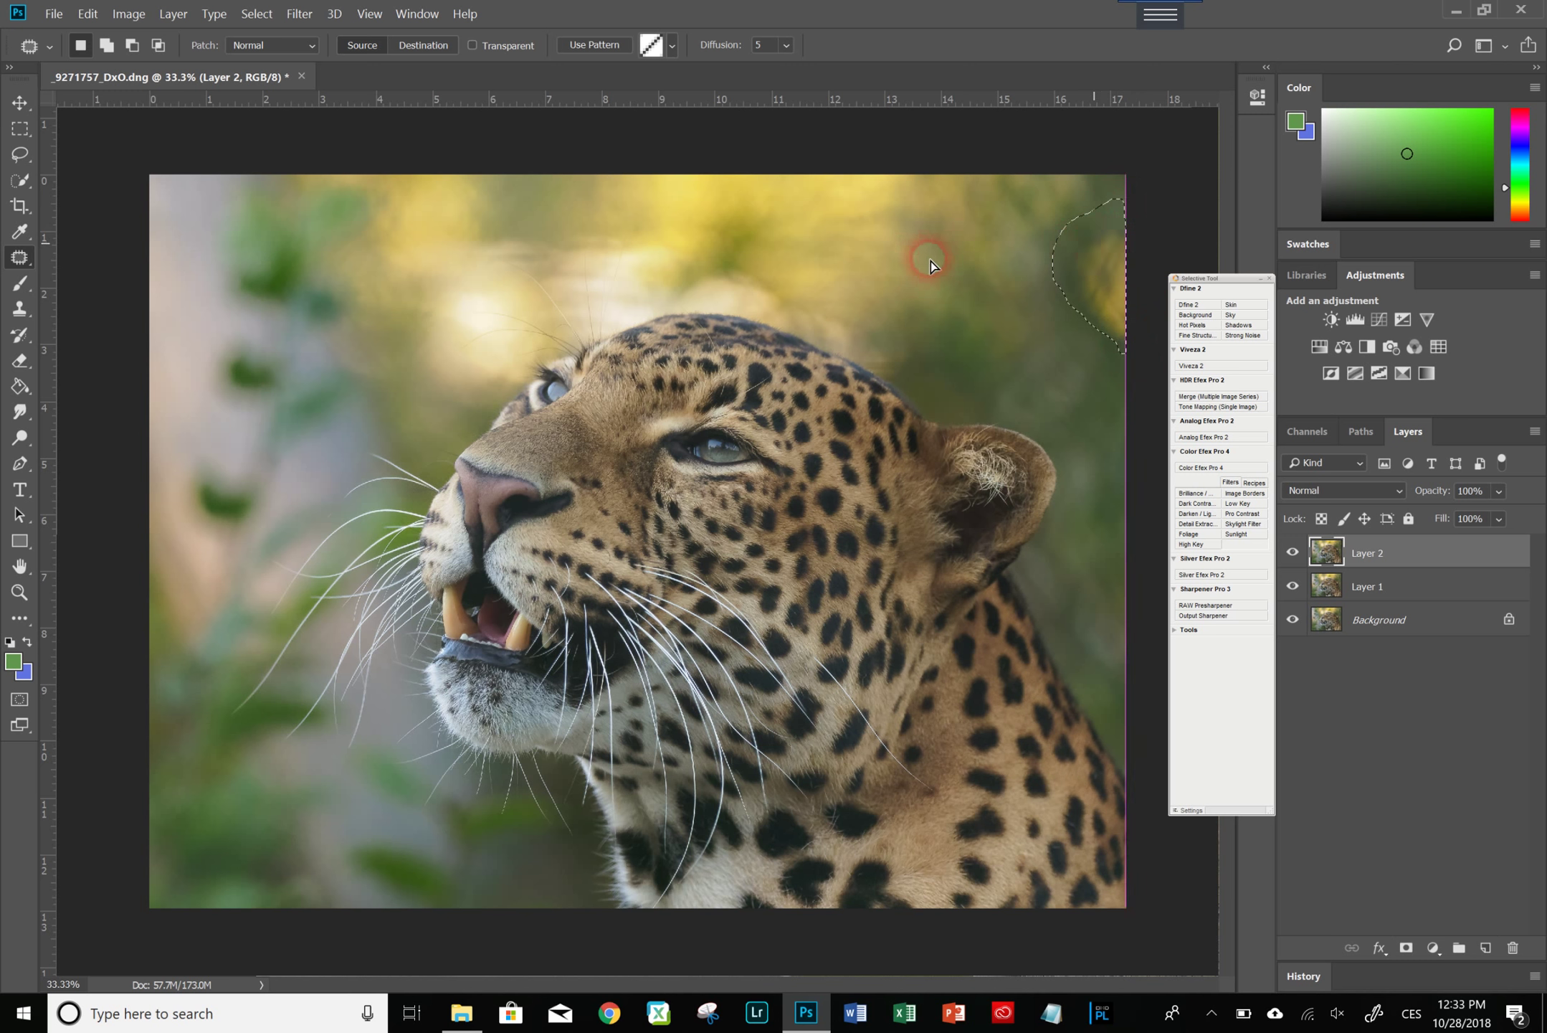
drag(931, 261, 931, 261)
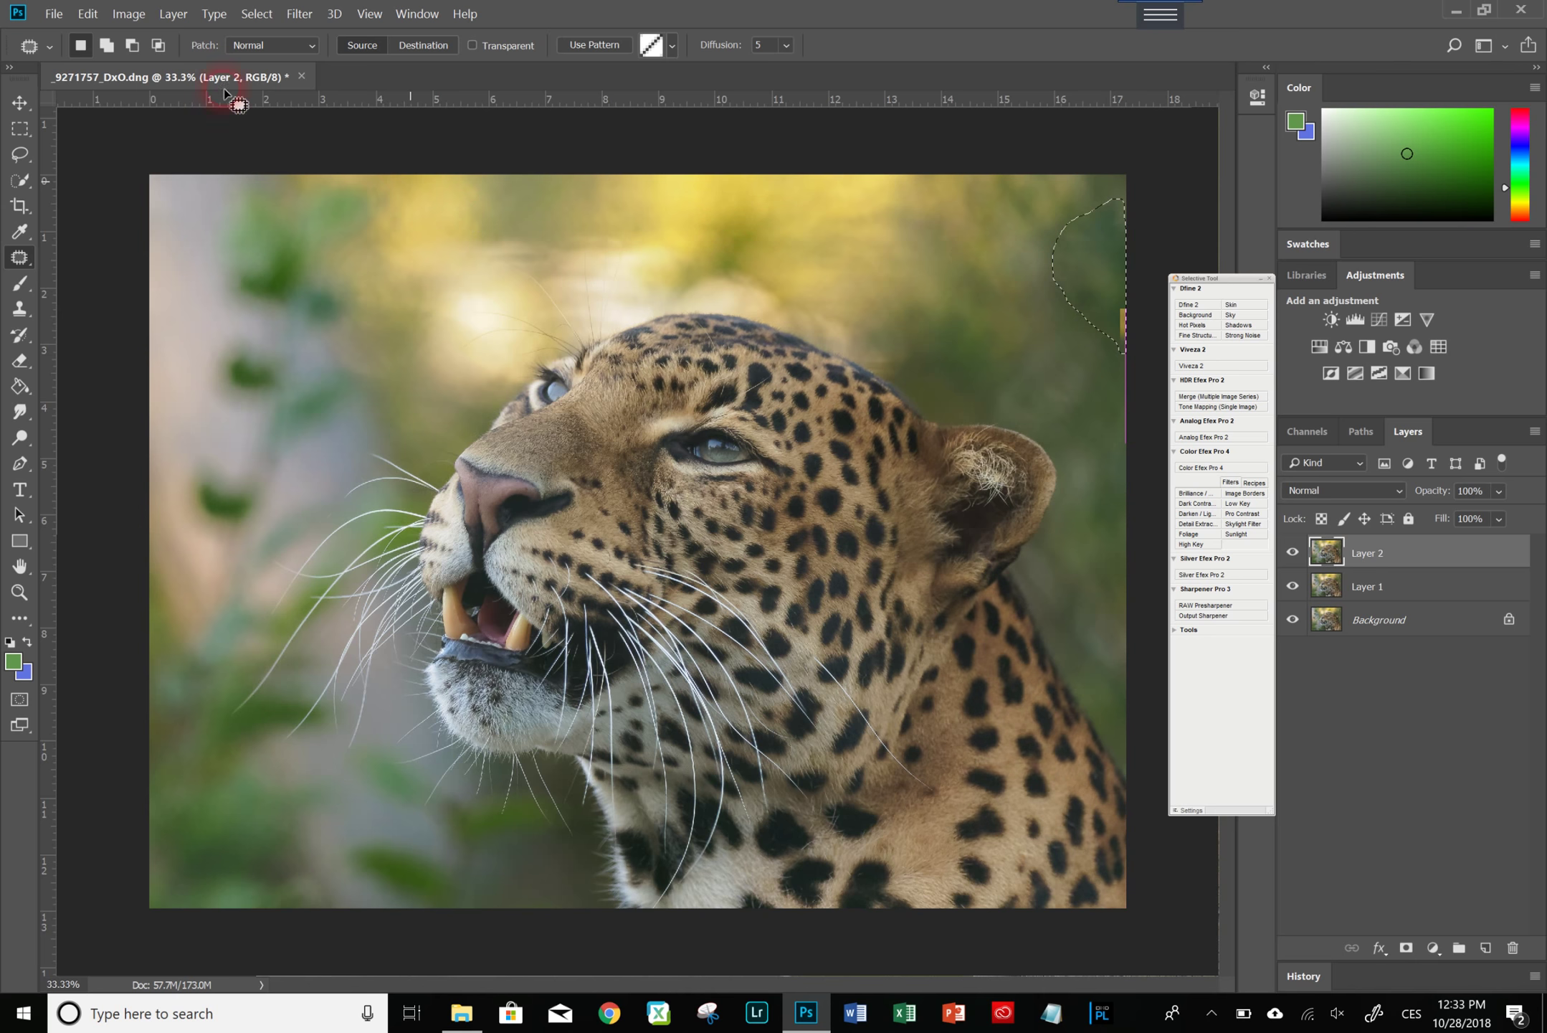
click(259, 15)
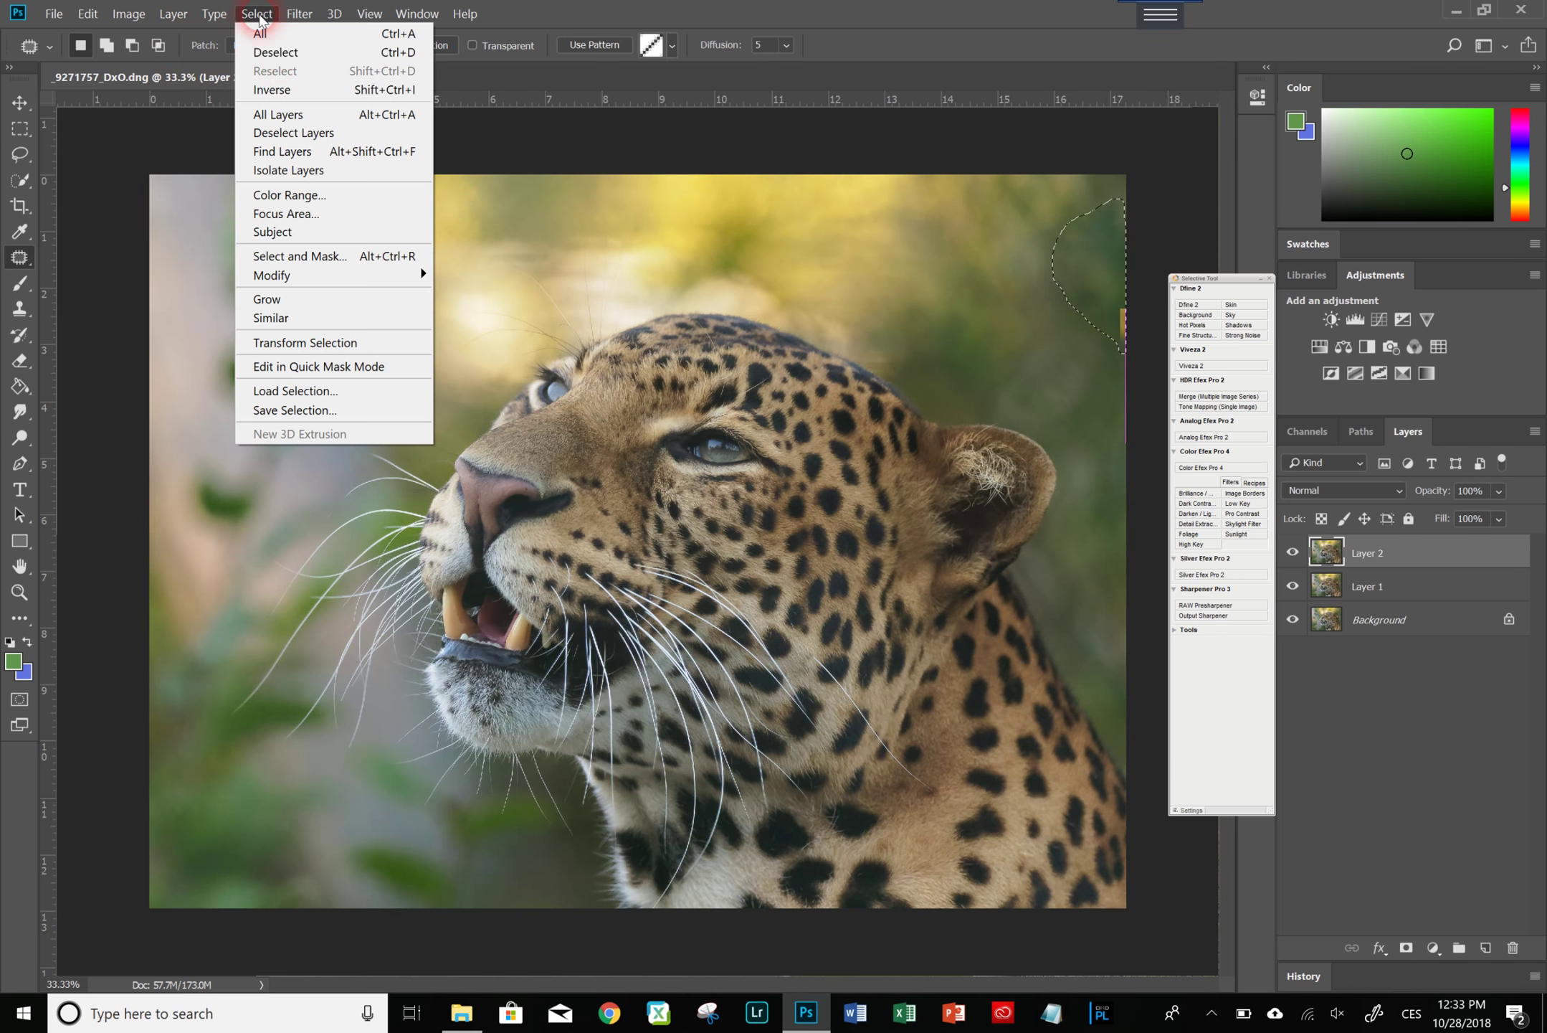
click(289, 48)
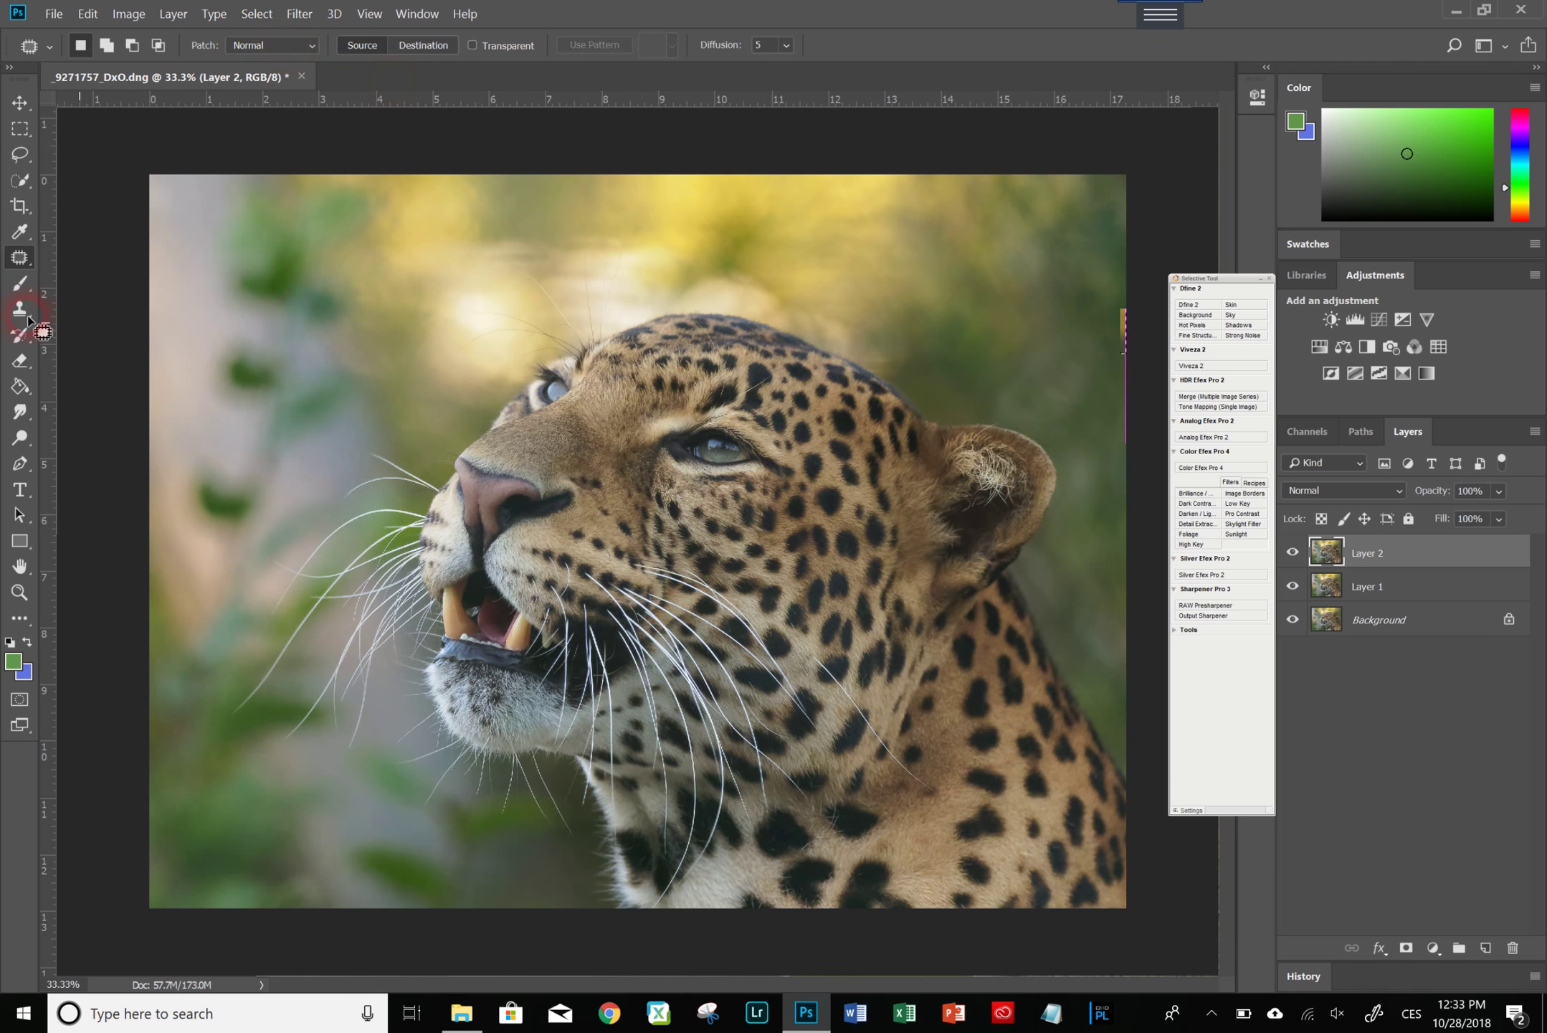
right_click(20, 259)
click(84, 268)
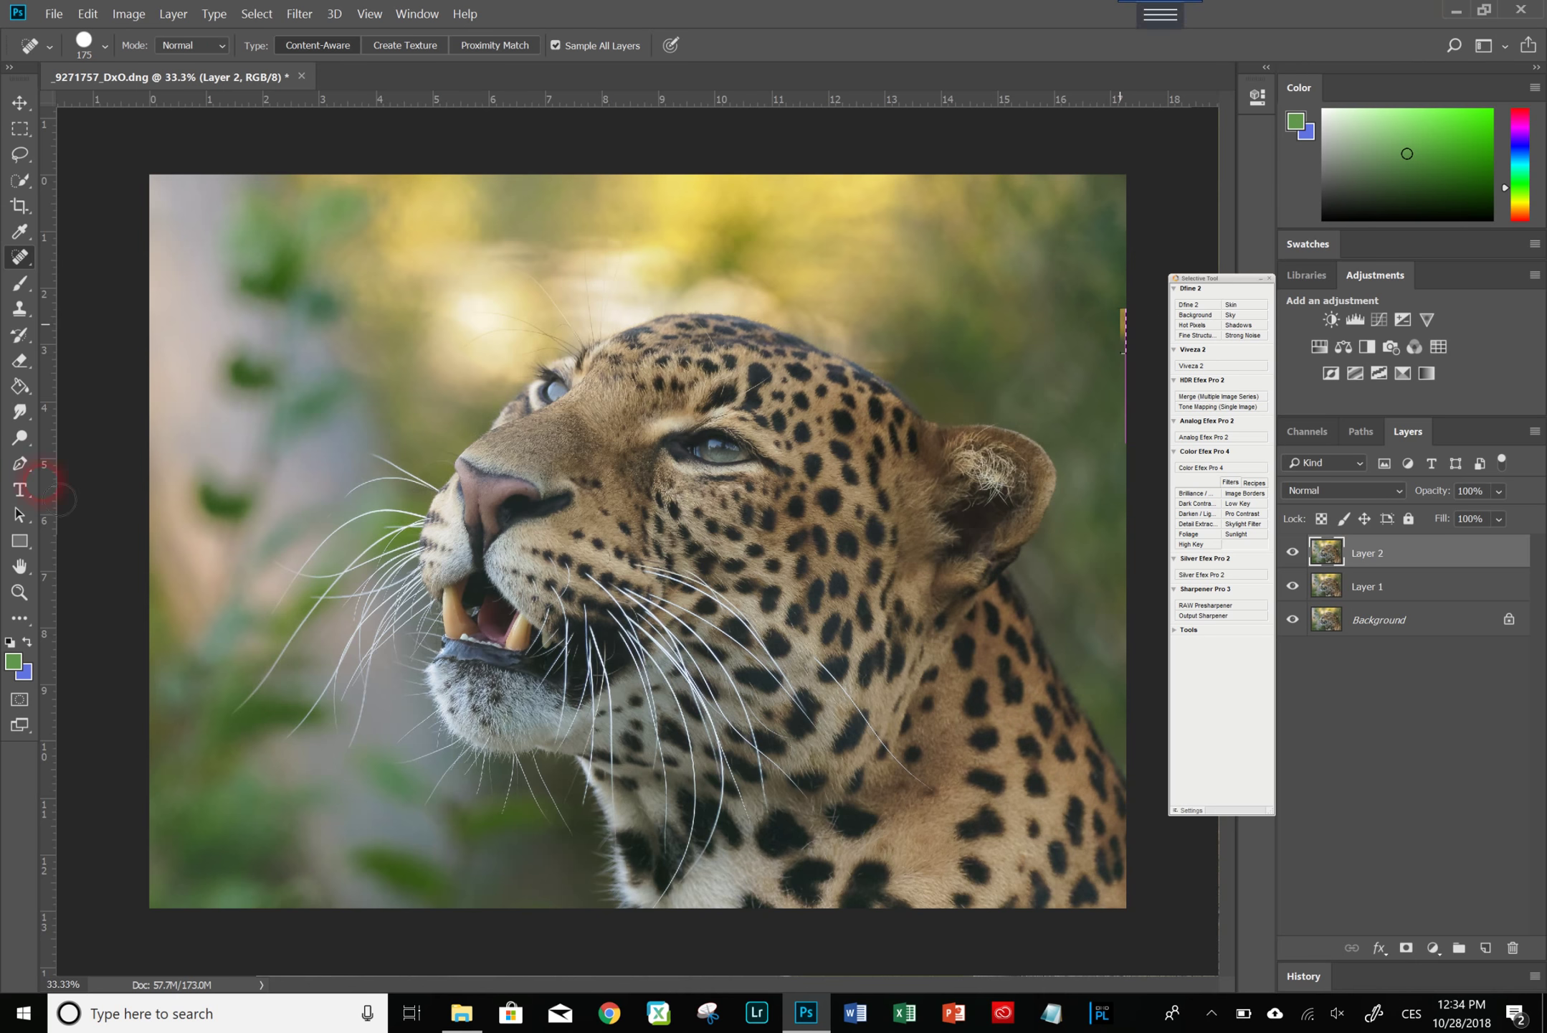
click(32, 105)
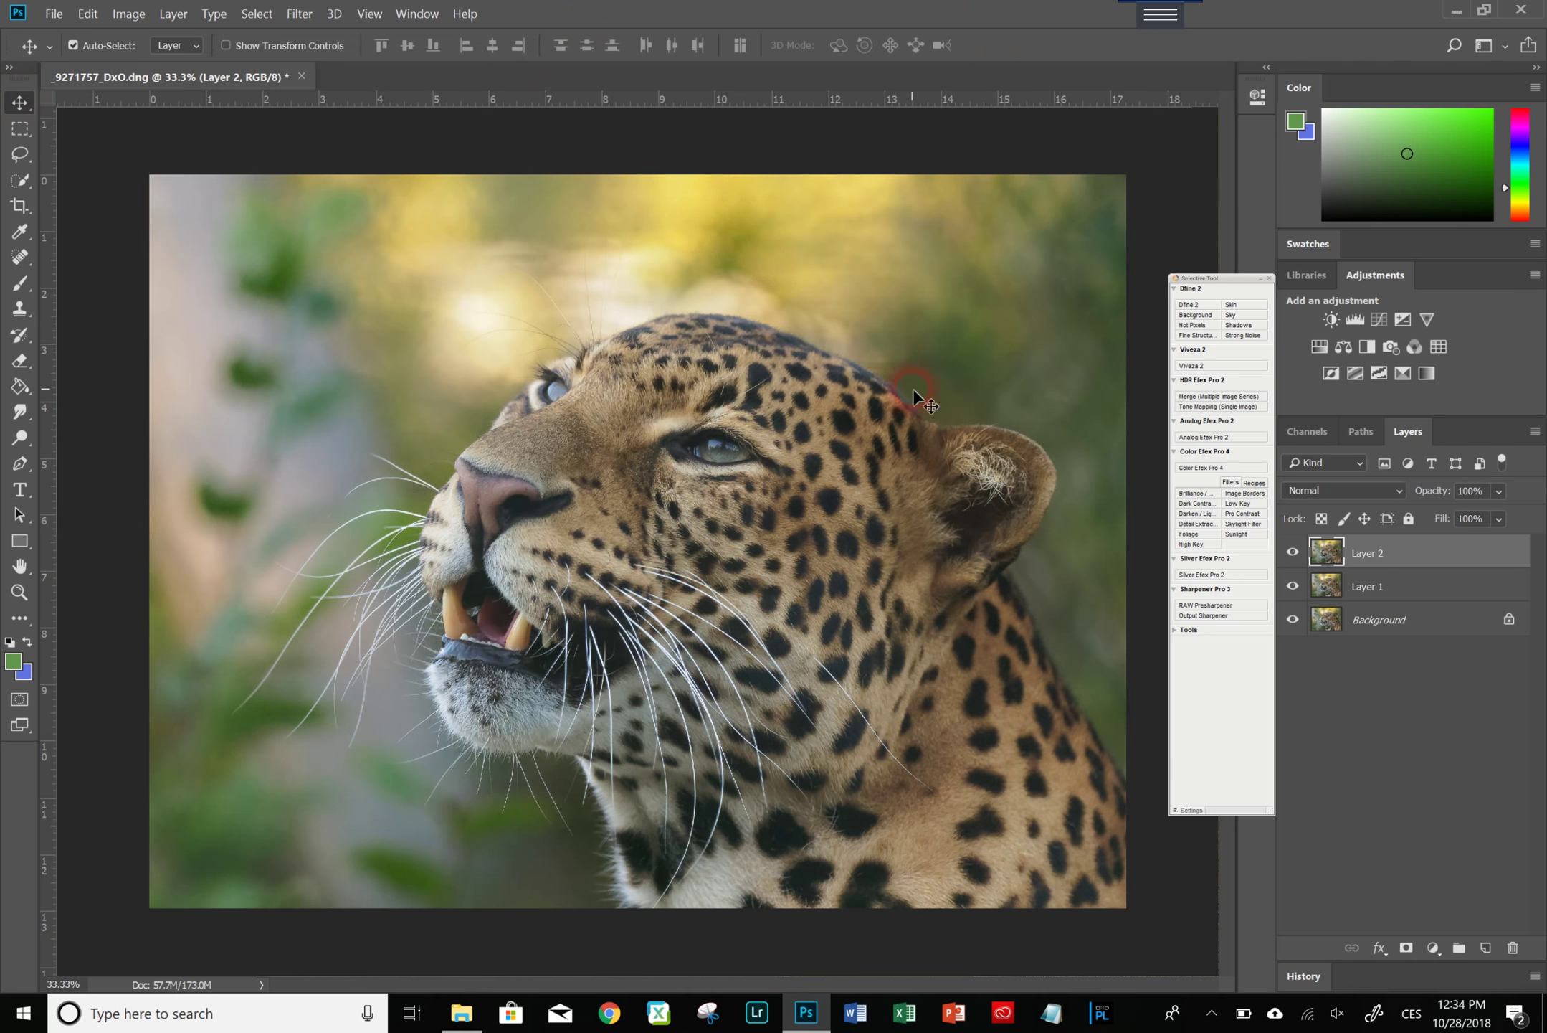
- Apply Pro Contrast in Color Efex Pro 4 with contrast correction 22%, then add a filter slot
click(1198, 467)
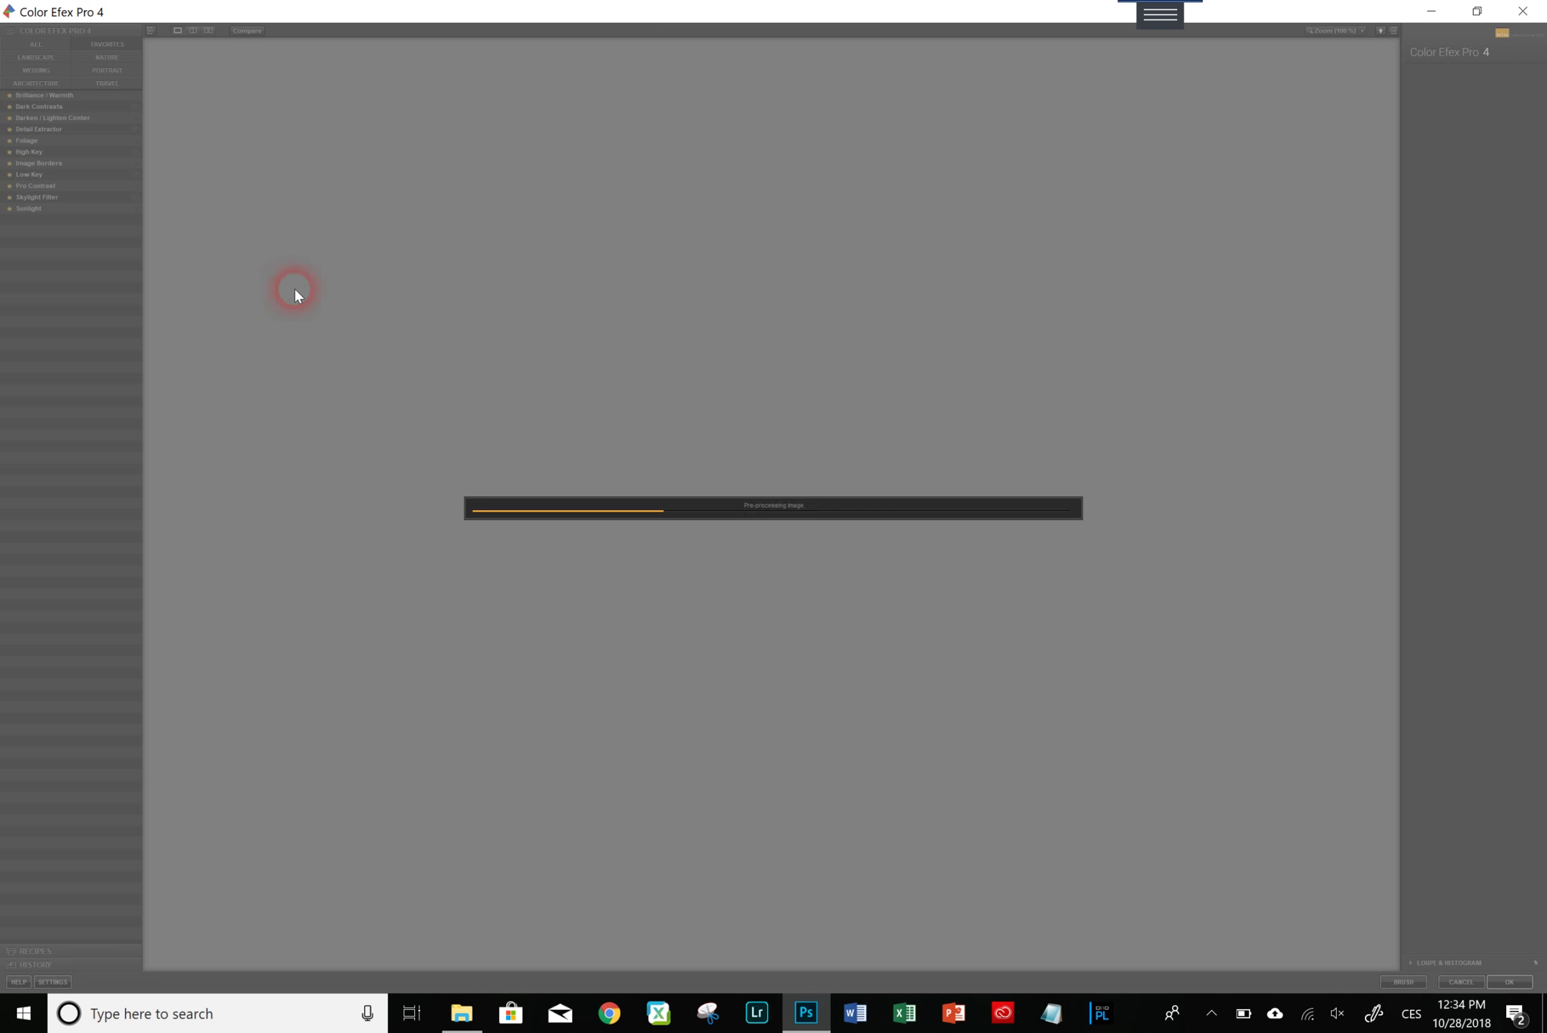
click(52, 186)
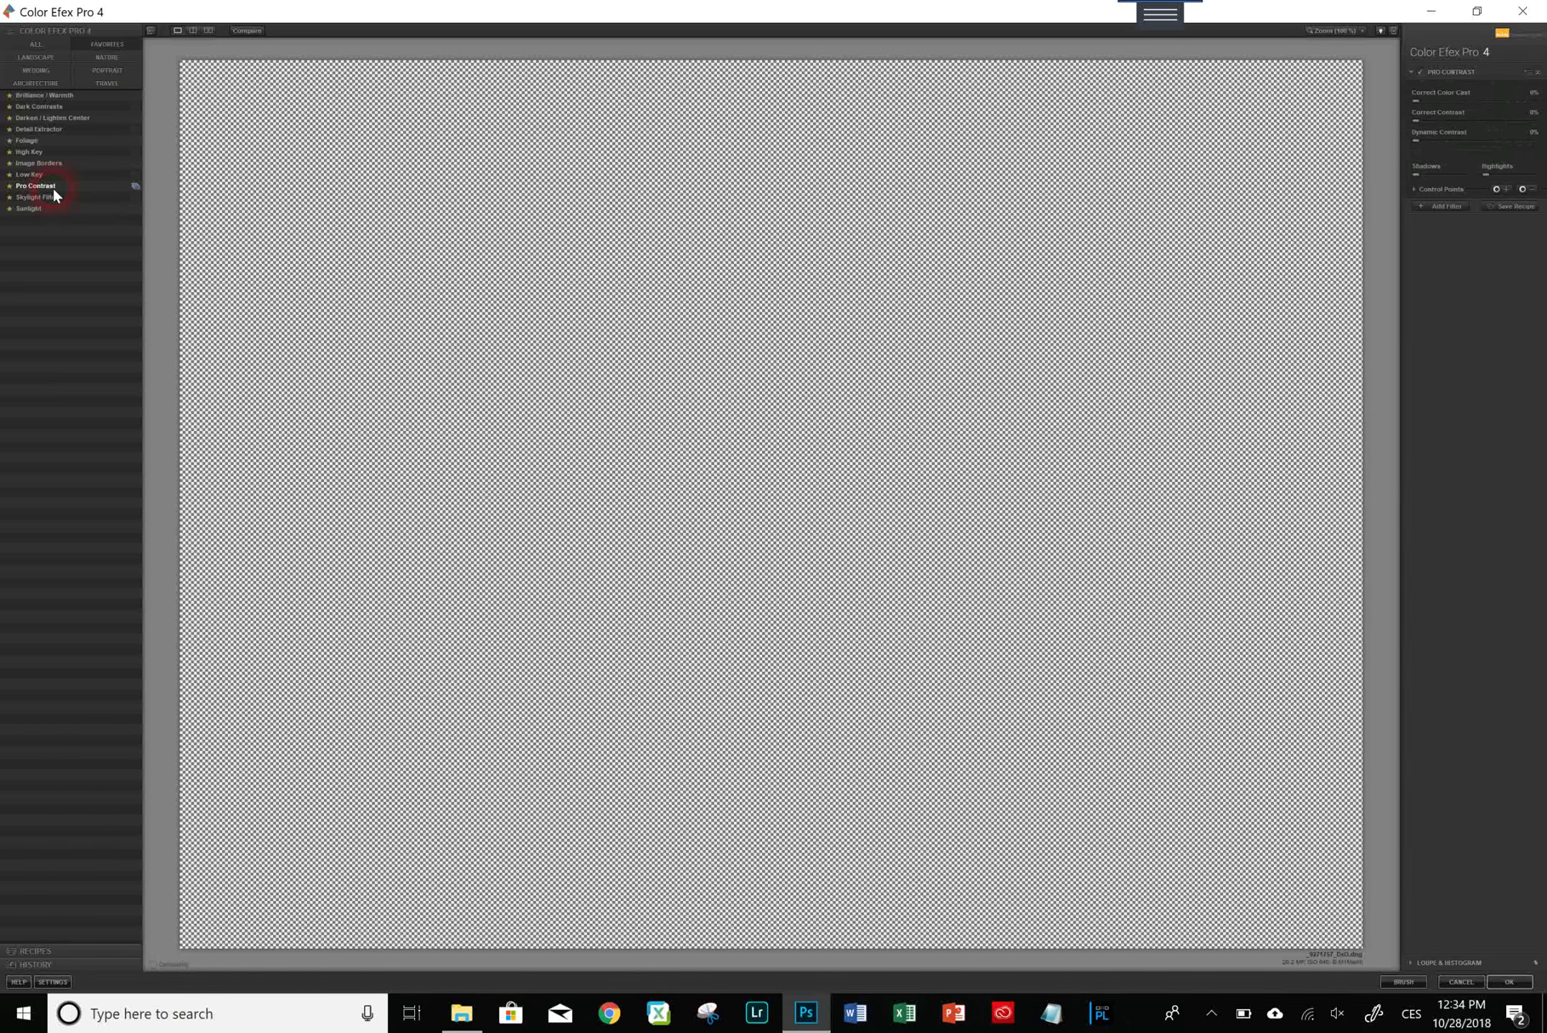
drag(1414, 119, 1442, 122)
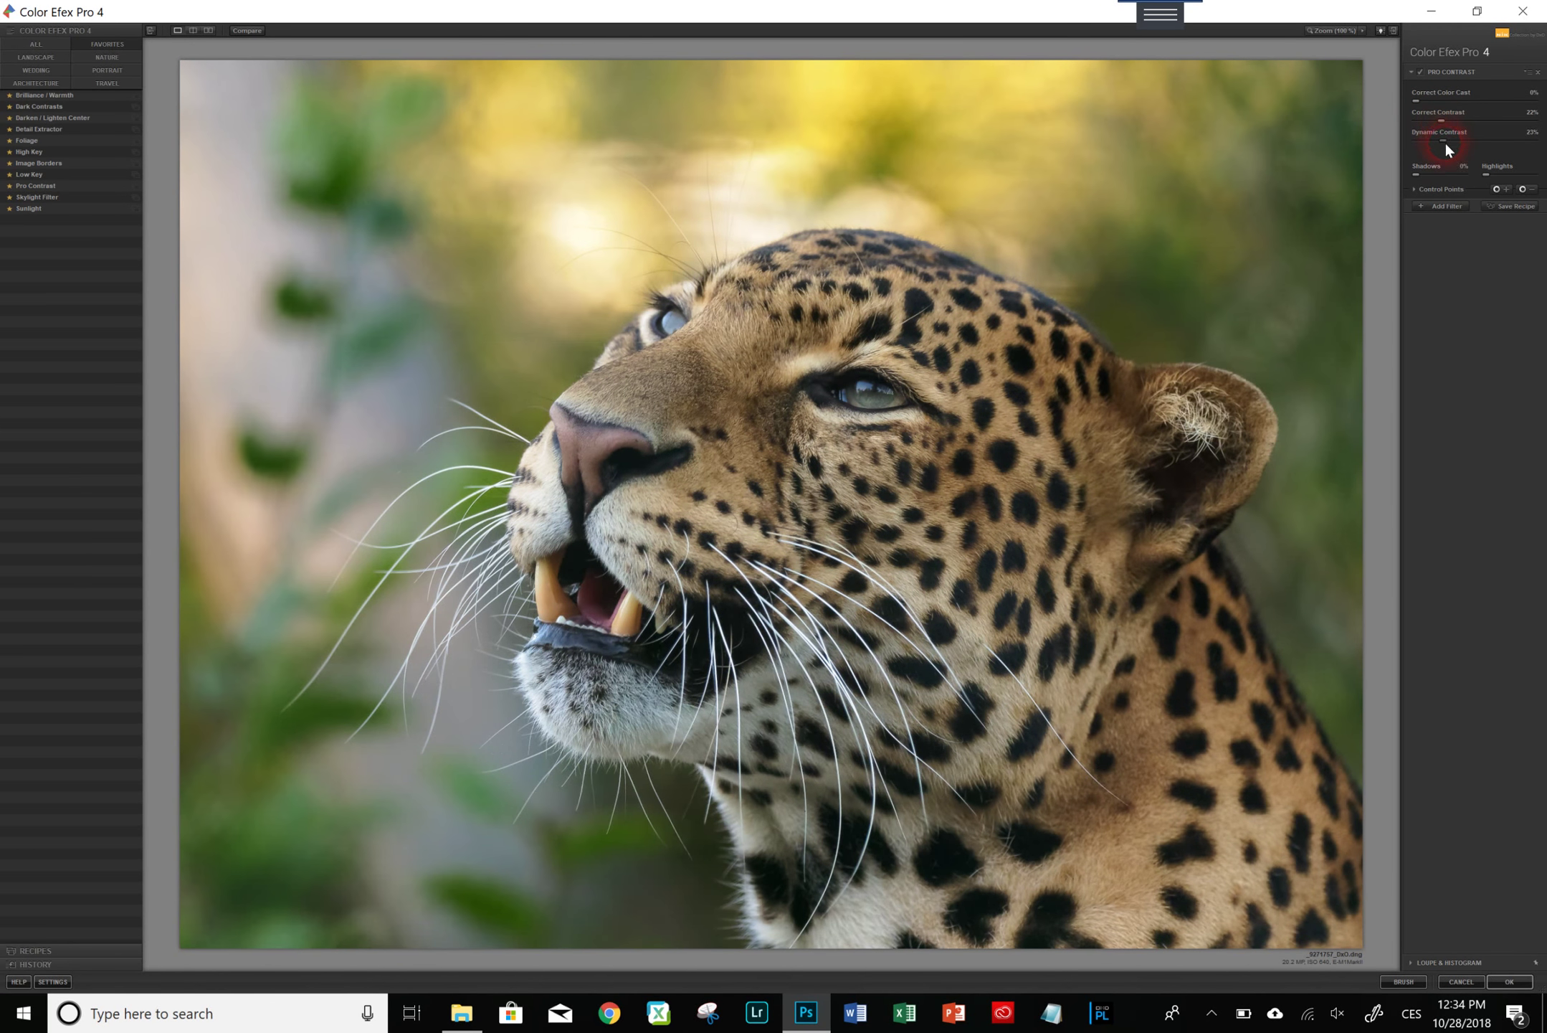
click(1445, 204)
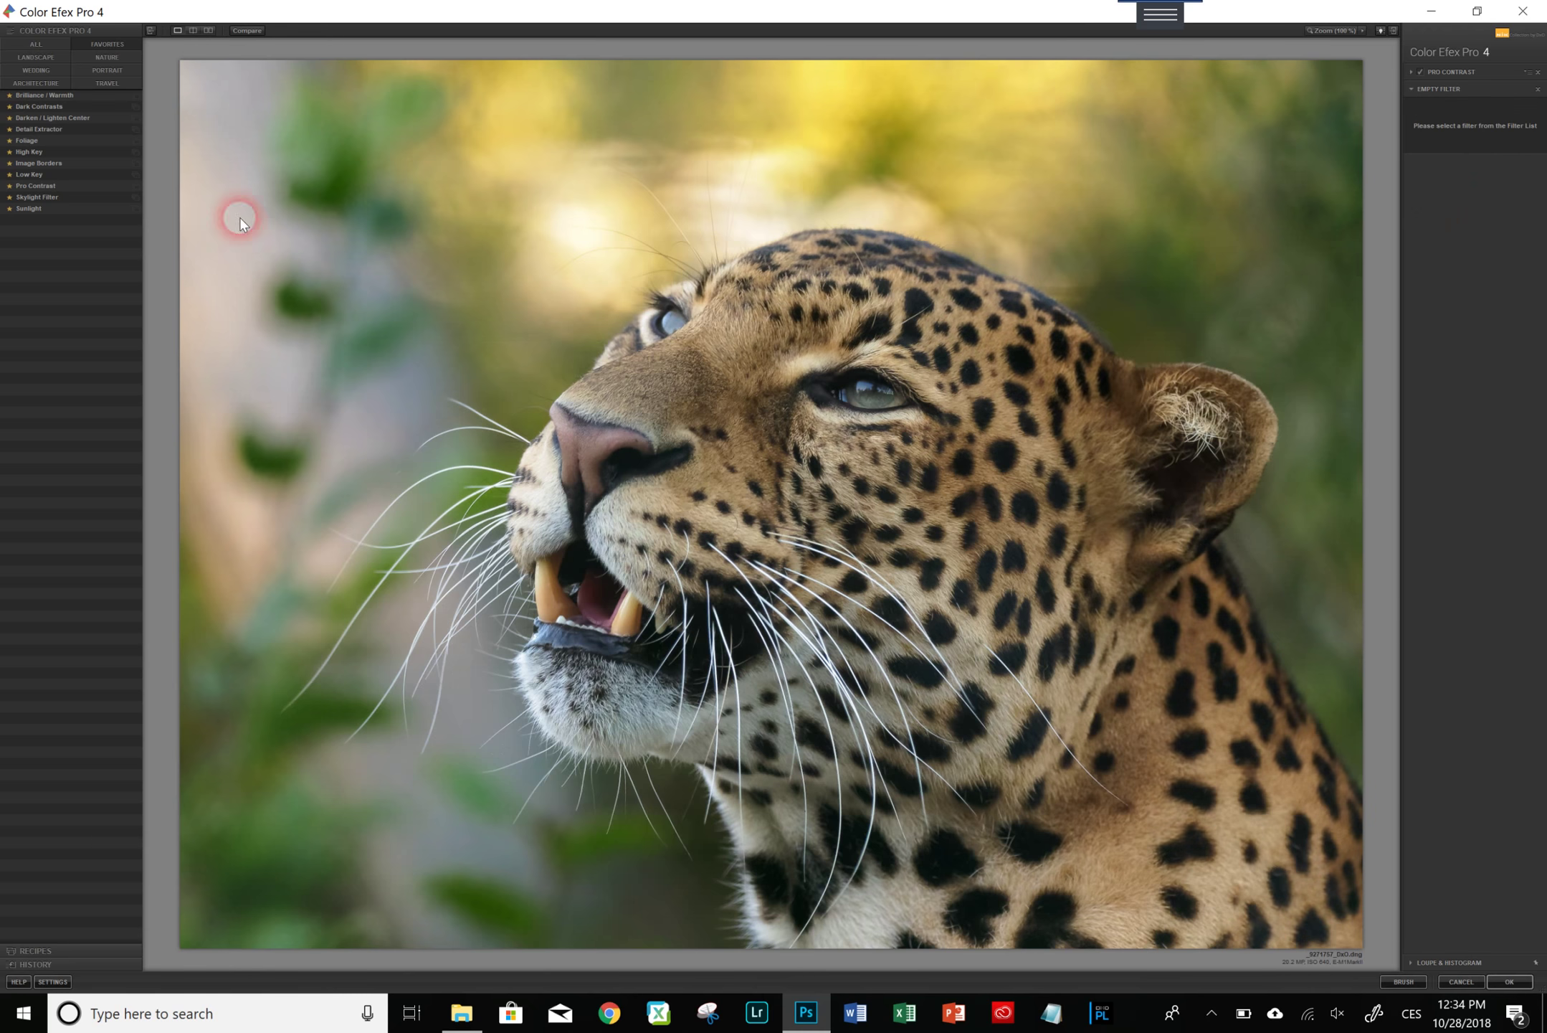
- Add Sunlight at 12% light strength after Pro Contrast and add a third filter slot
click(74, 95)
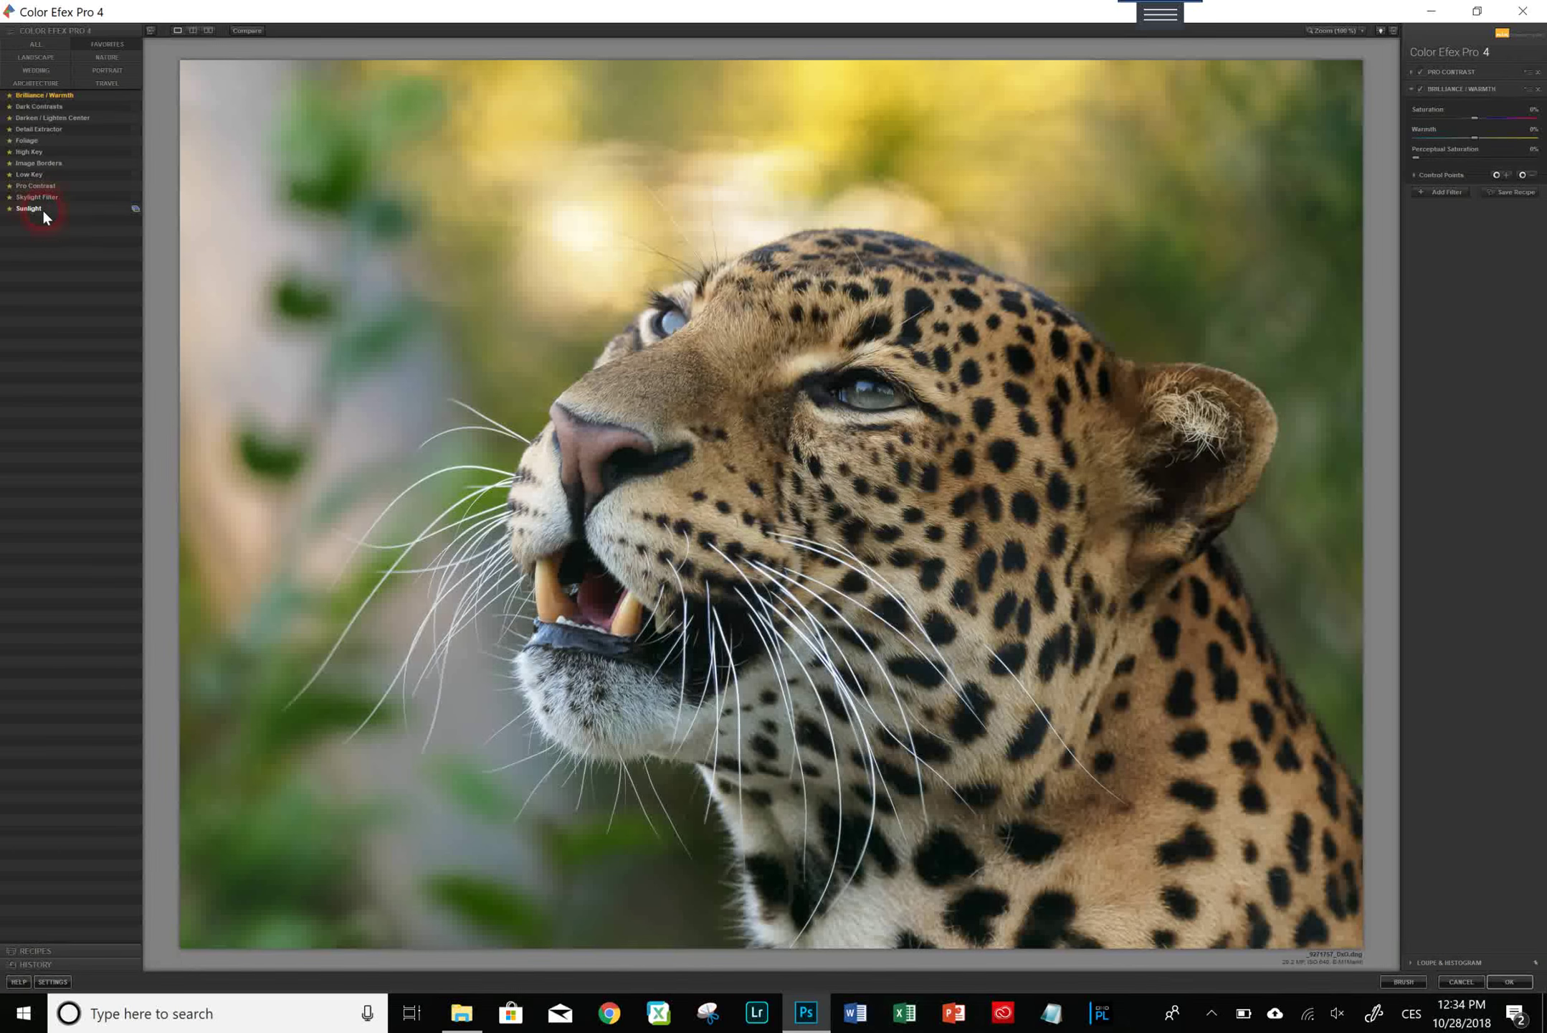
click(29, 208)
click(1429, 118)
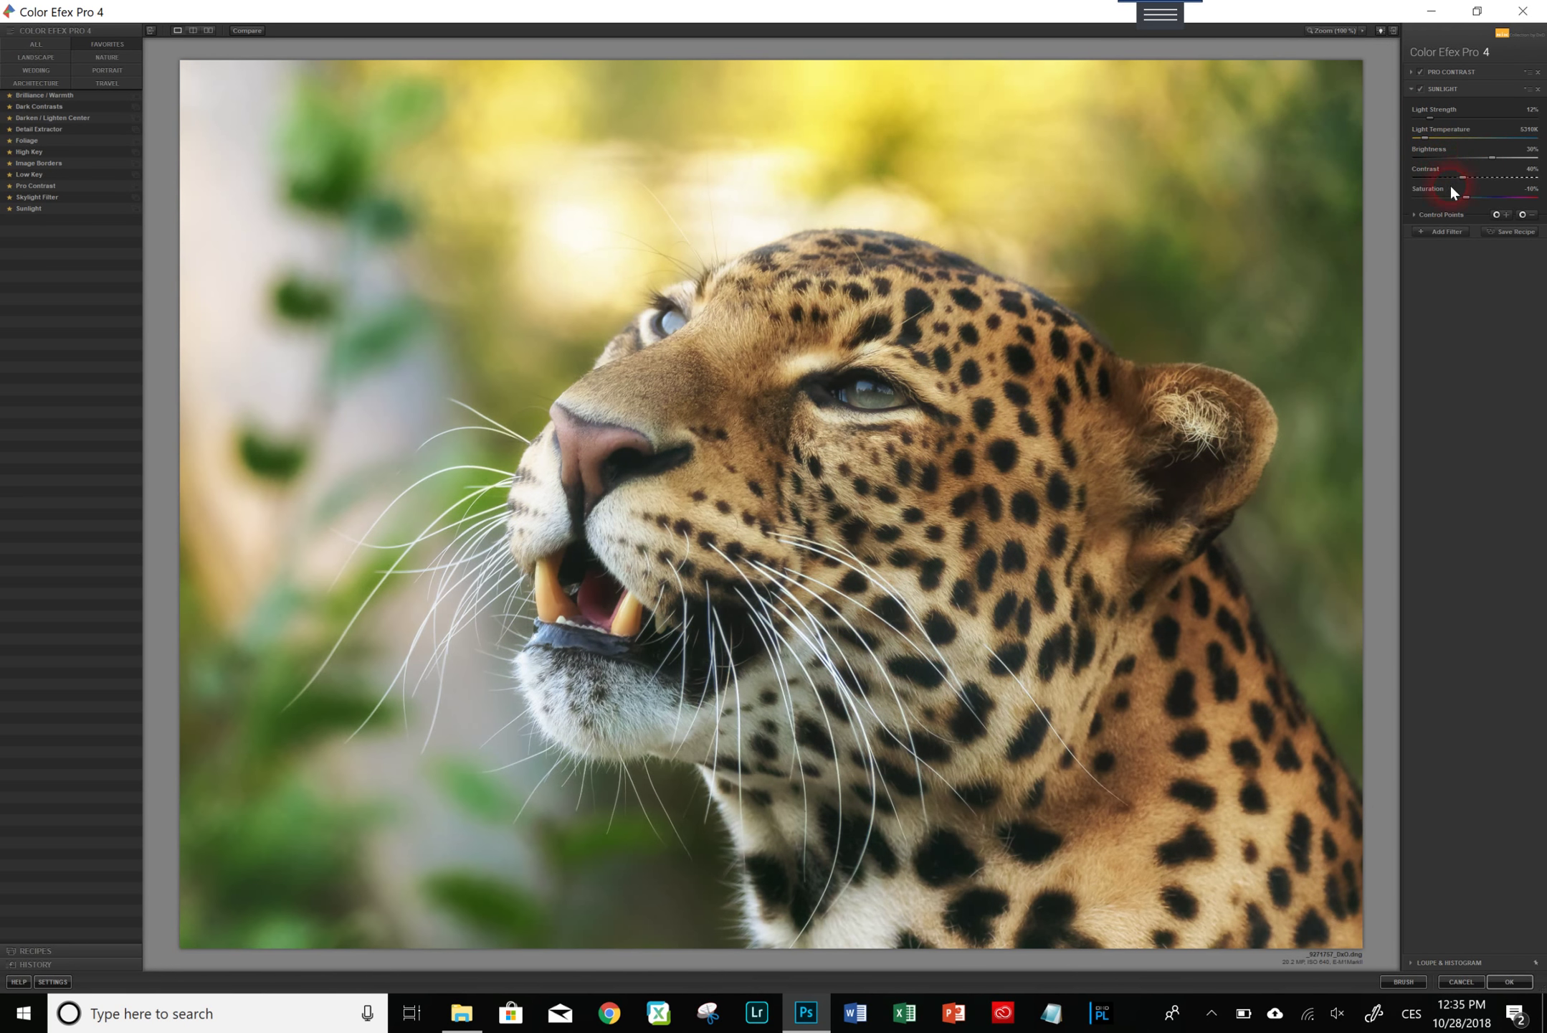
click(1446, 233)
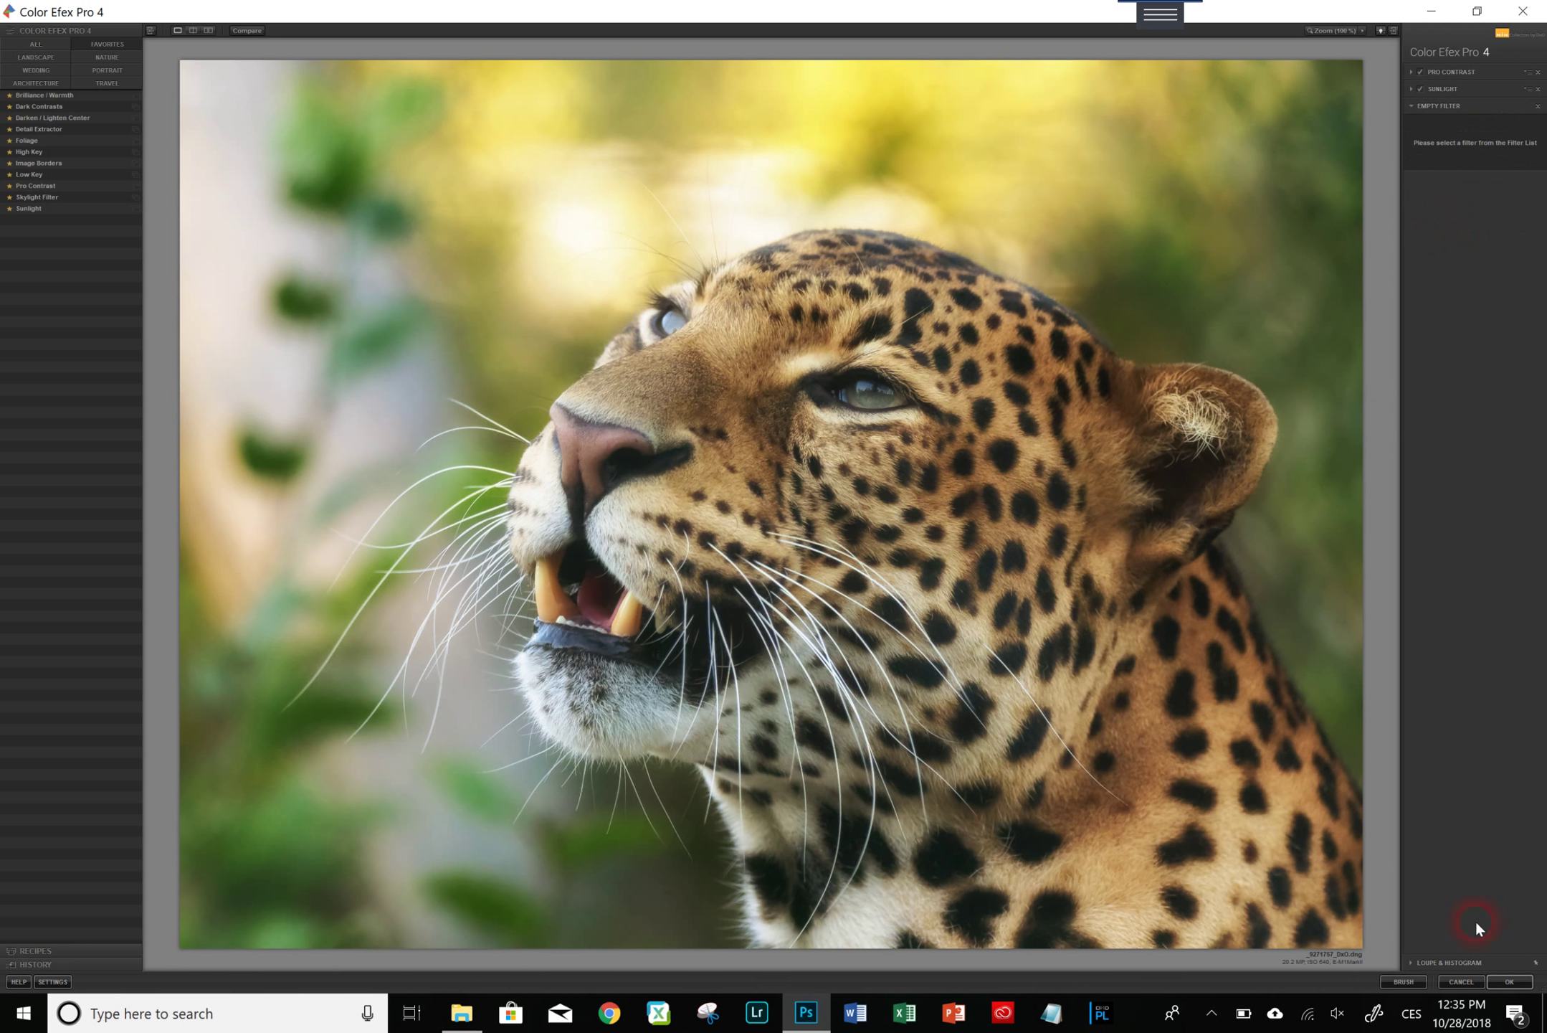
- Add an Image Borders Type 14 border and apply all filters back to Photoshop
click(75, 167)
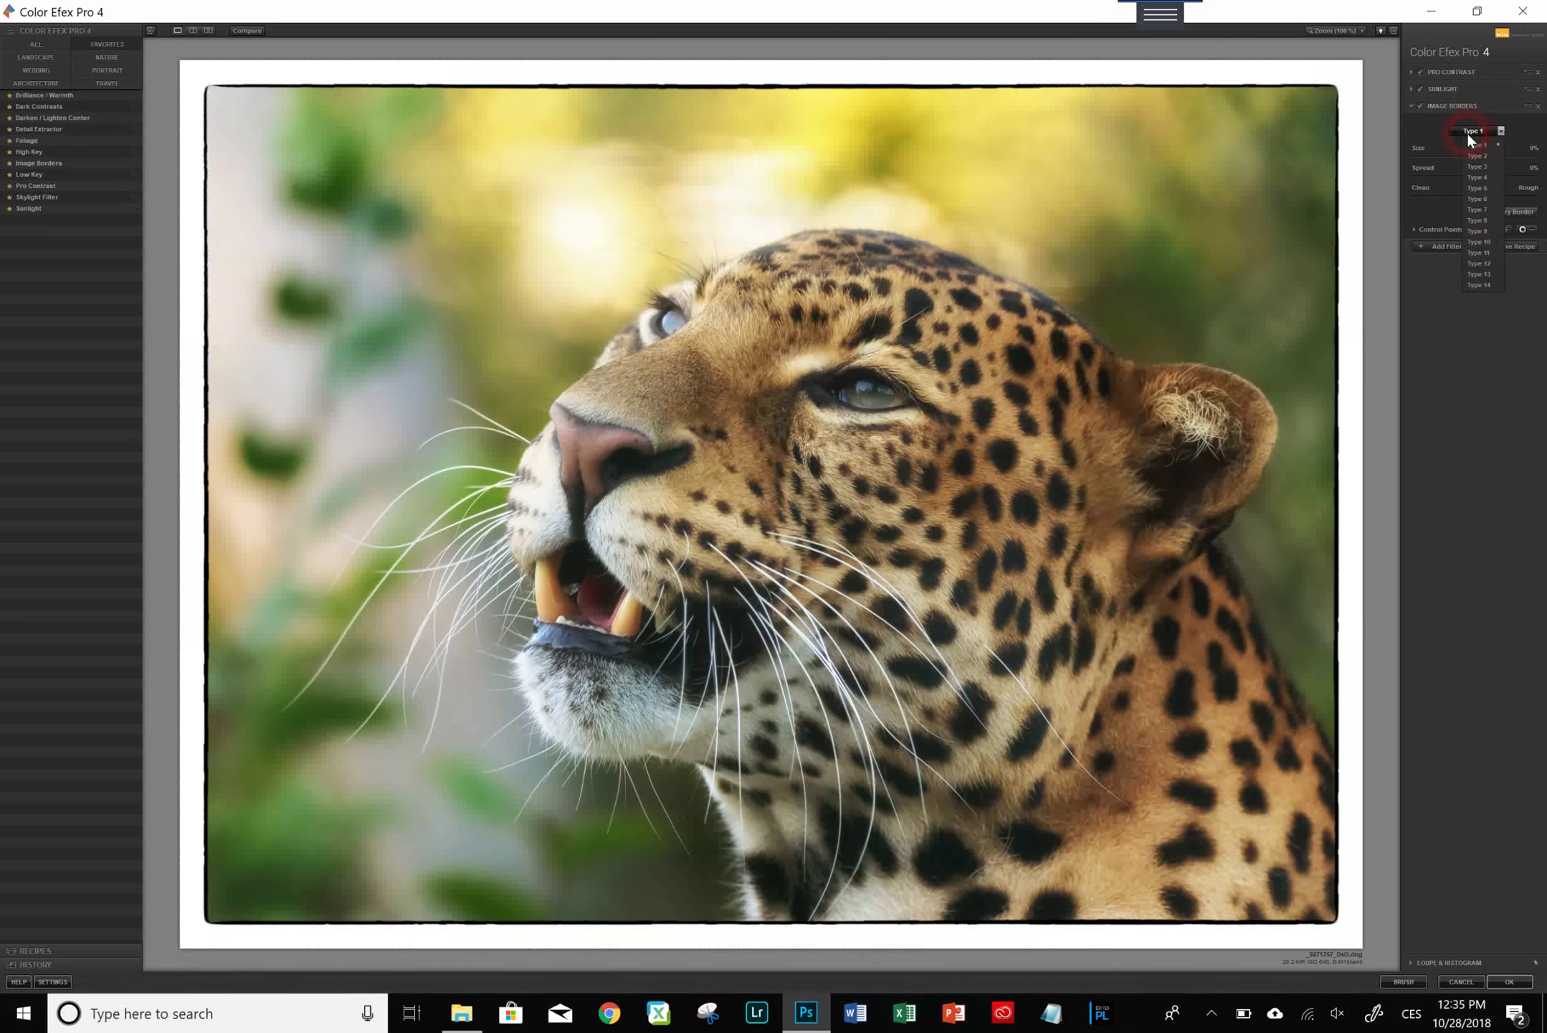
click(1484, 283)
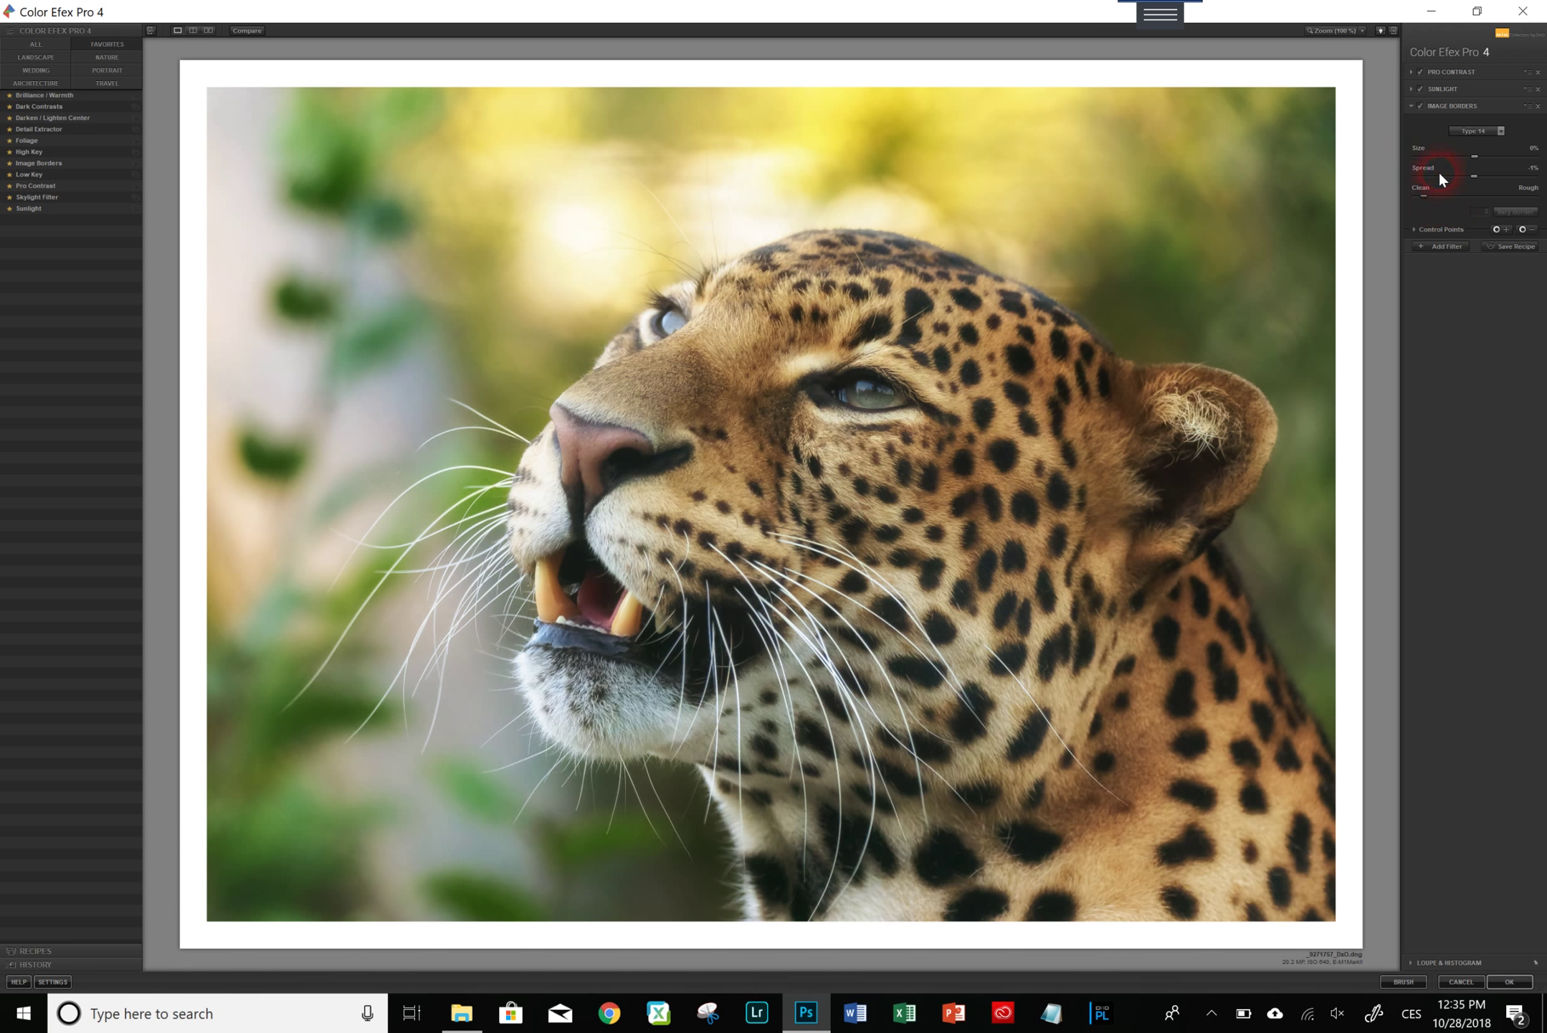
click(1500, 979)
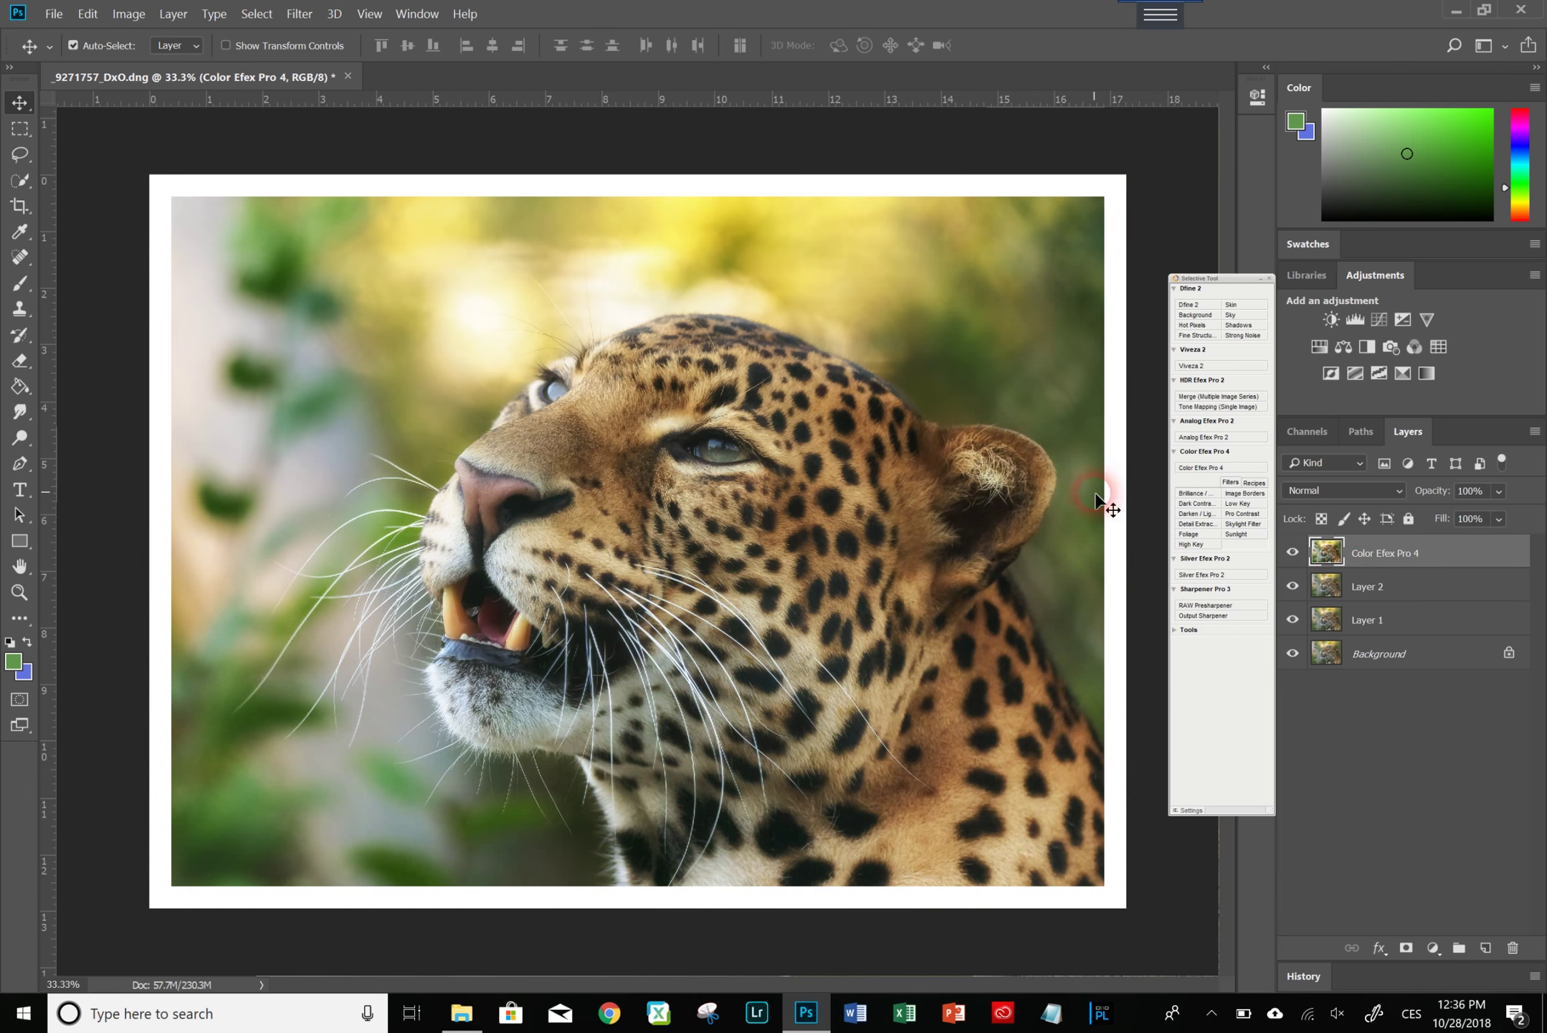
- Stamp a merged layer and drag logo_vlastni.png from the Last folder into the photo
ctrl+click(1073, 479)
key(ctrl+shift+alt+e)
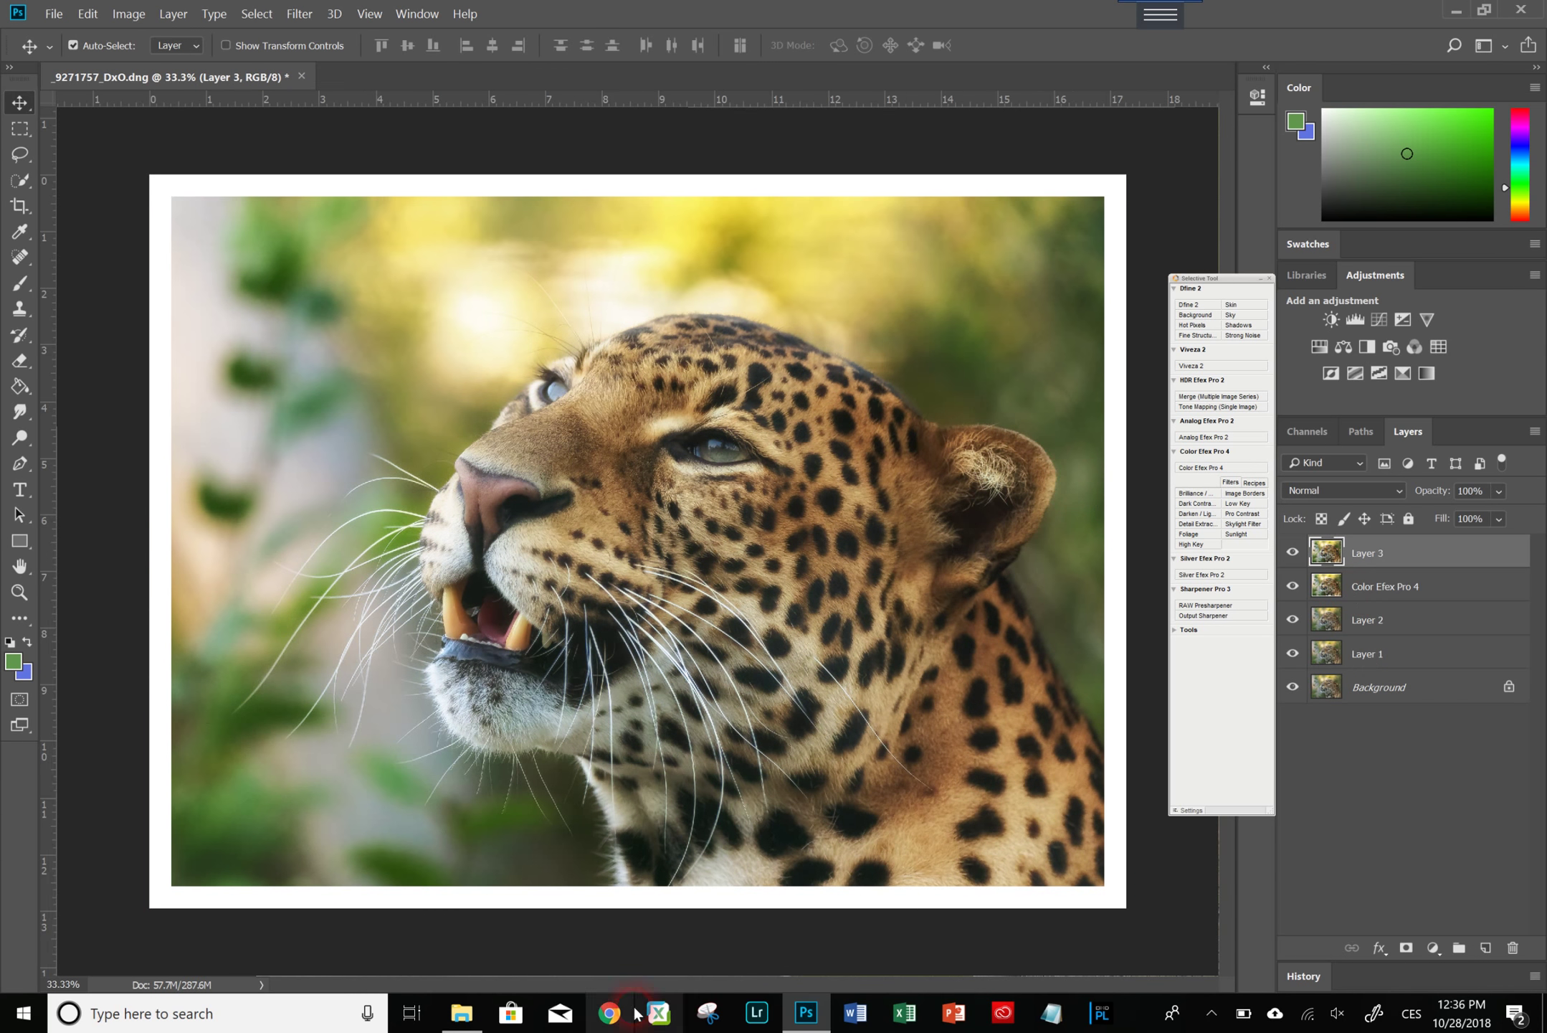
click(462, 1012)
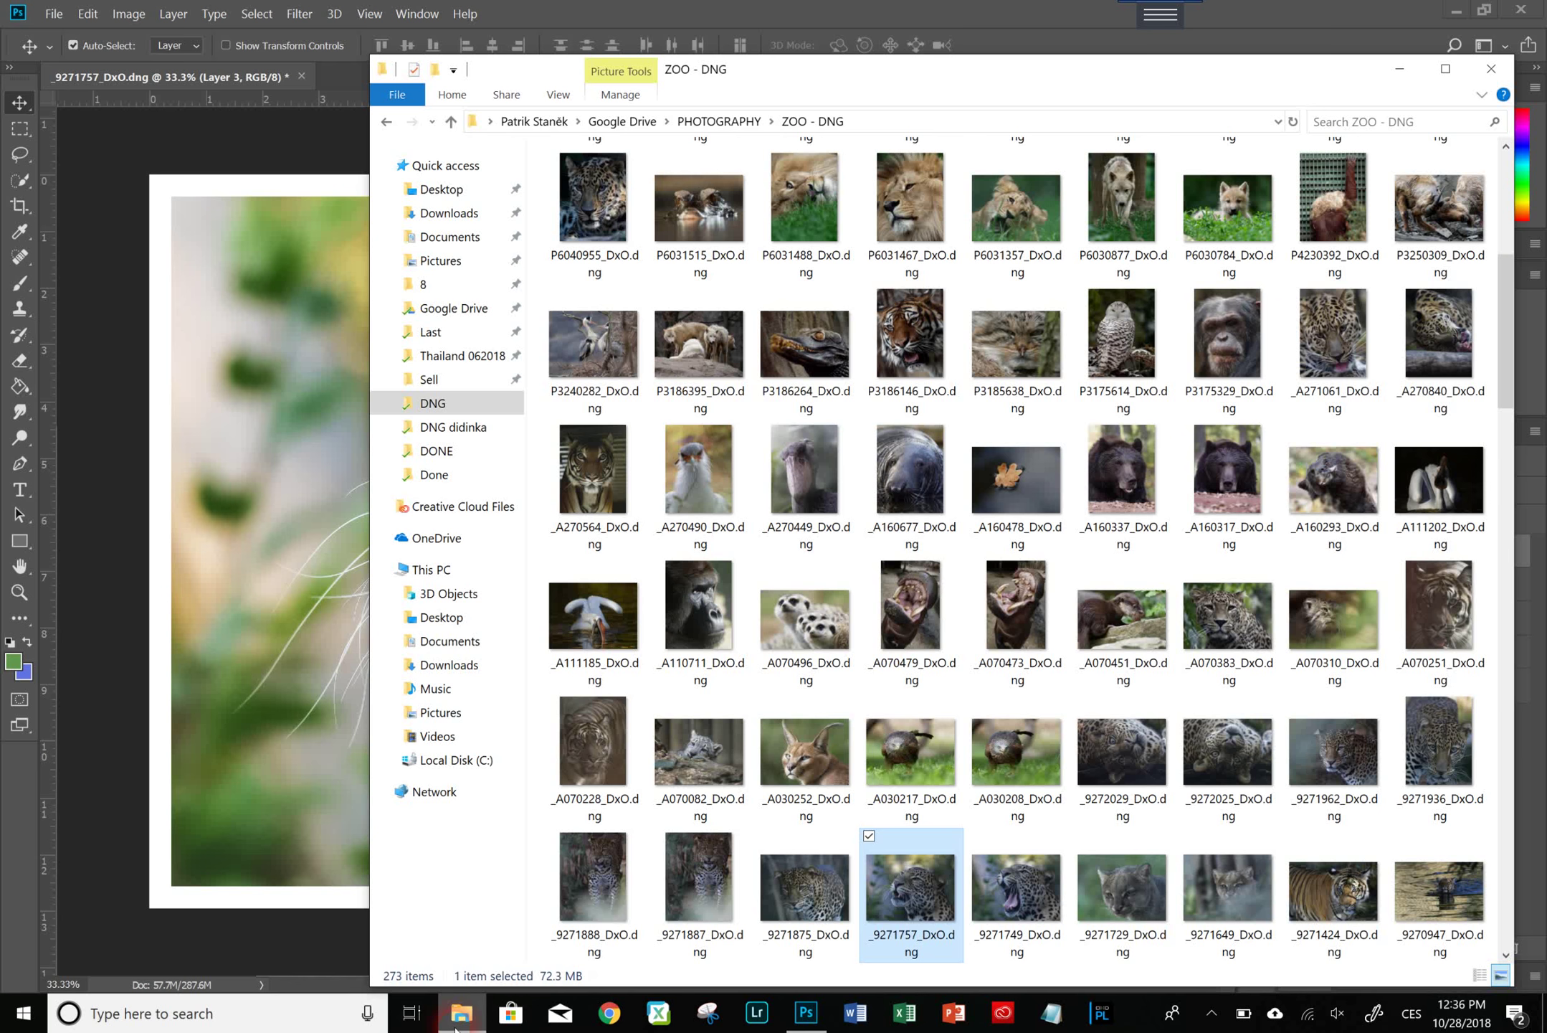
click(461, 343)
mouse_move(803, 190)
mouse_down()
mouse_move(386, 315)
mouse_move(553, 311)
mouse_up()
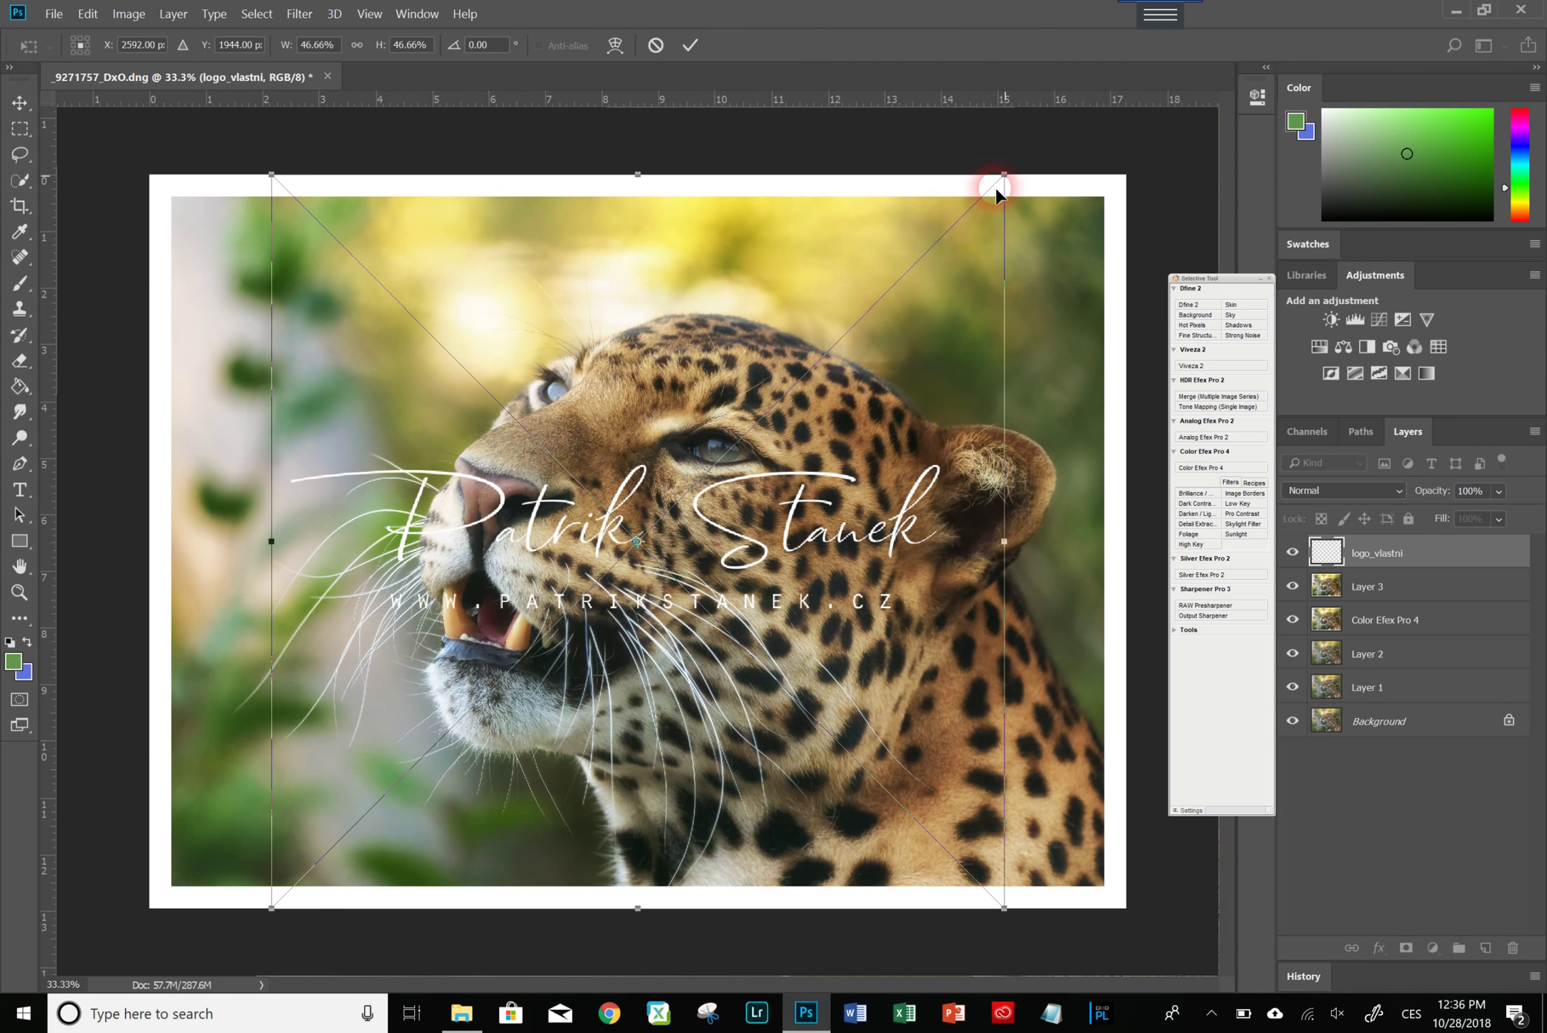
- Shrink the placed logo, commit the size, and move it to the top-right corner
mouse_move(998, 189)
mouse_down()
mouse_move(391, 841)
mouse_move(474, 769)
mouse_up()
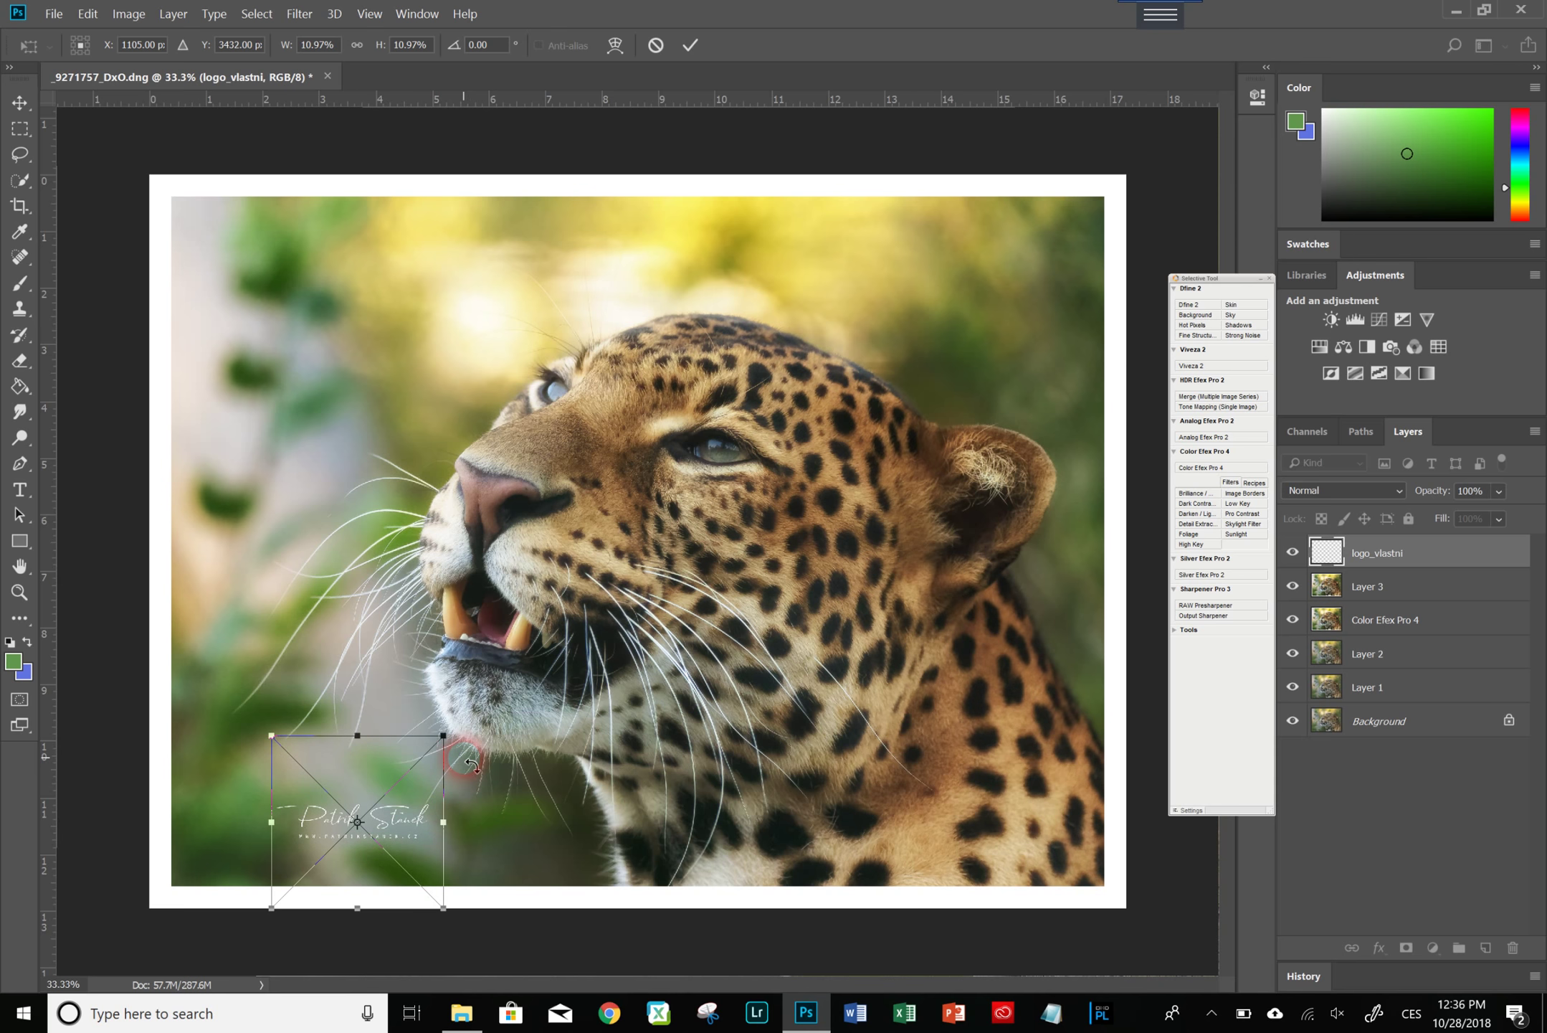
key(Return)
drag(388, 817, 297, 222)
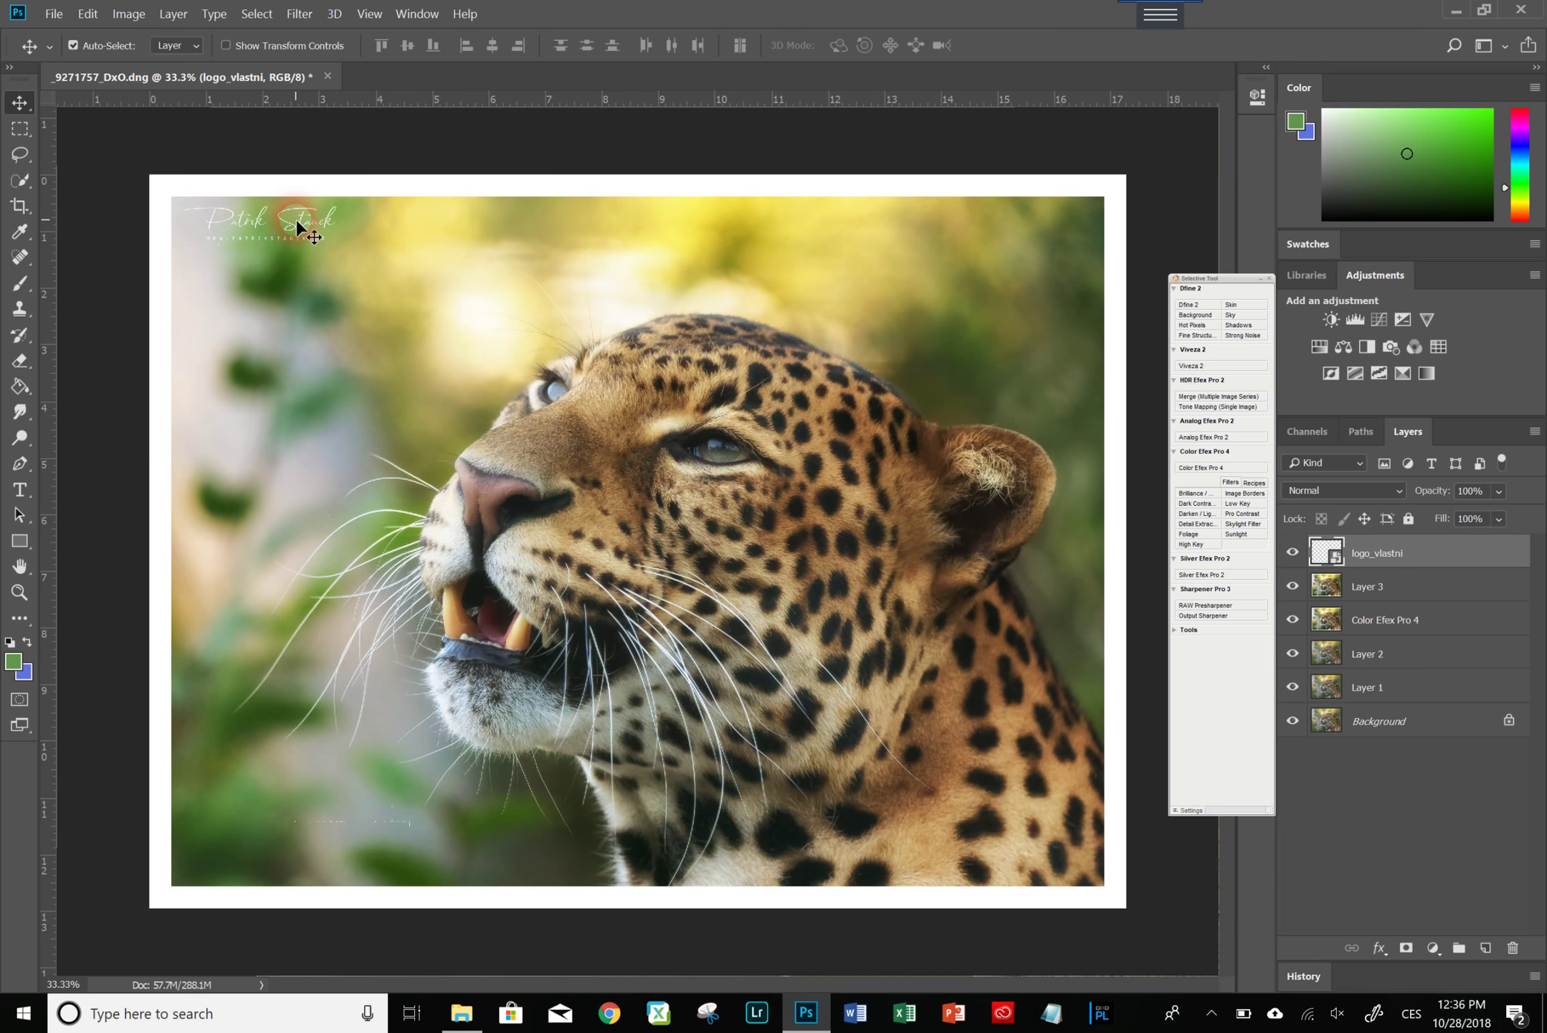
key(ctrl+i)
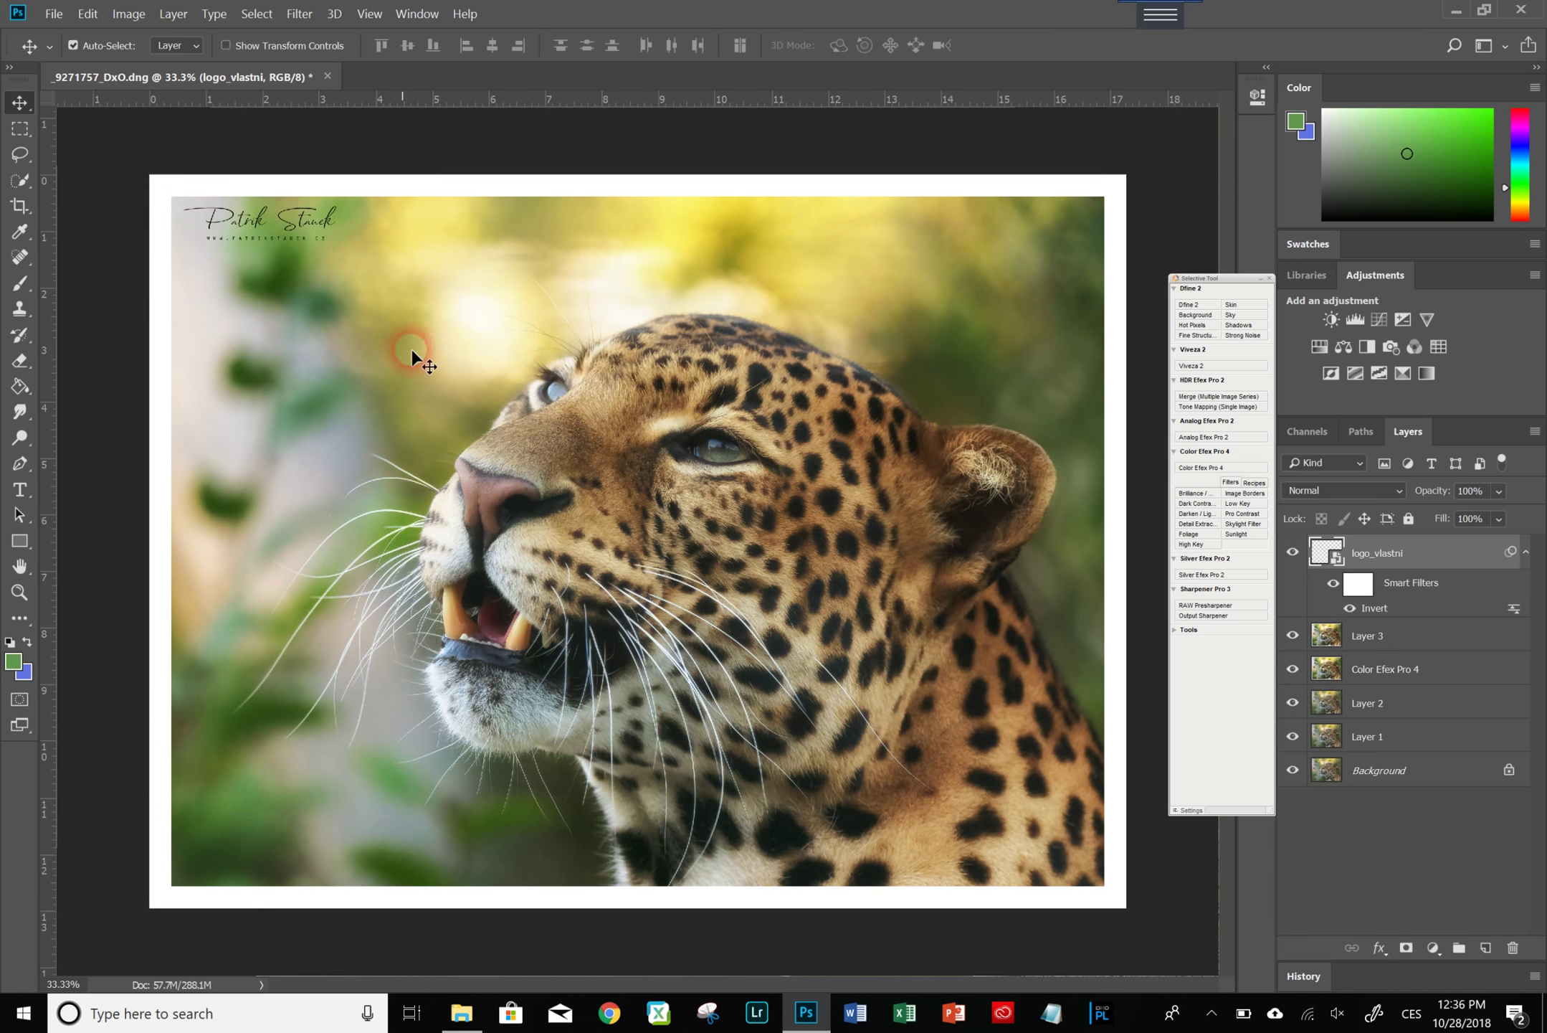
mouse_move(297, 231)
mouse_down()
mouse_move(1022, 269)
mouse_move(1041, 237)
mouse_up()
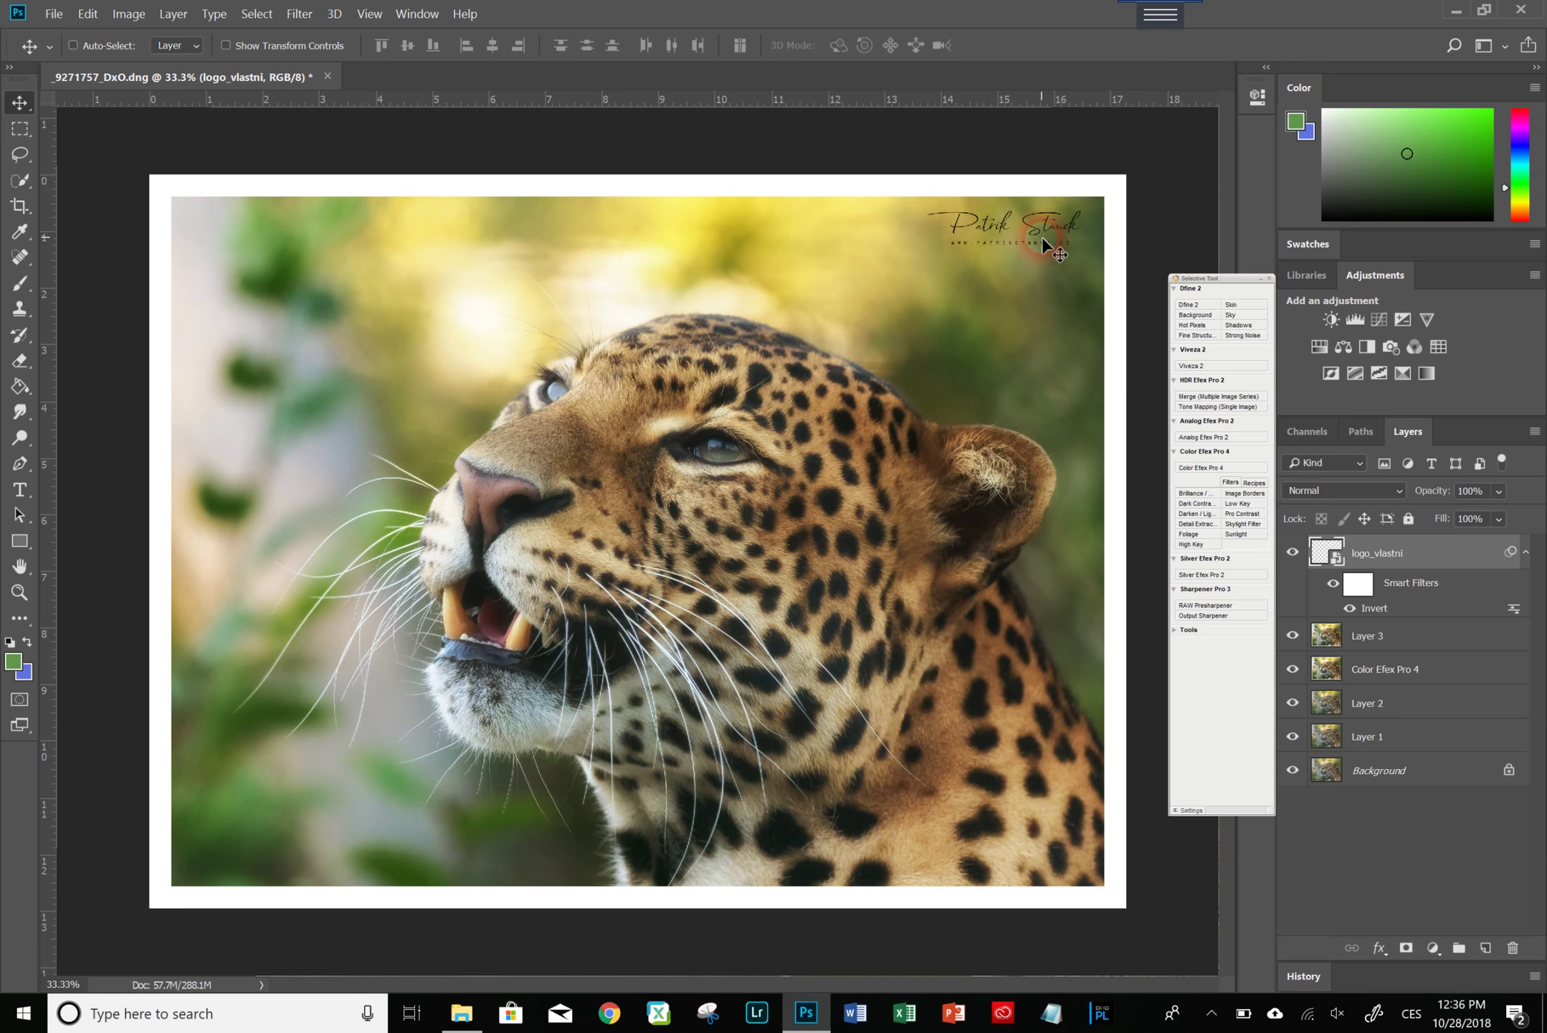
- Invert the logo back to white and fine-position it in the top-right corner
key(i)
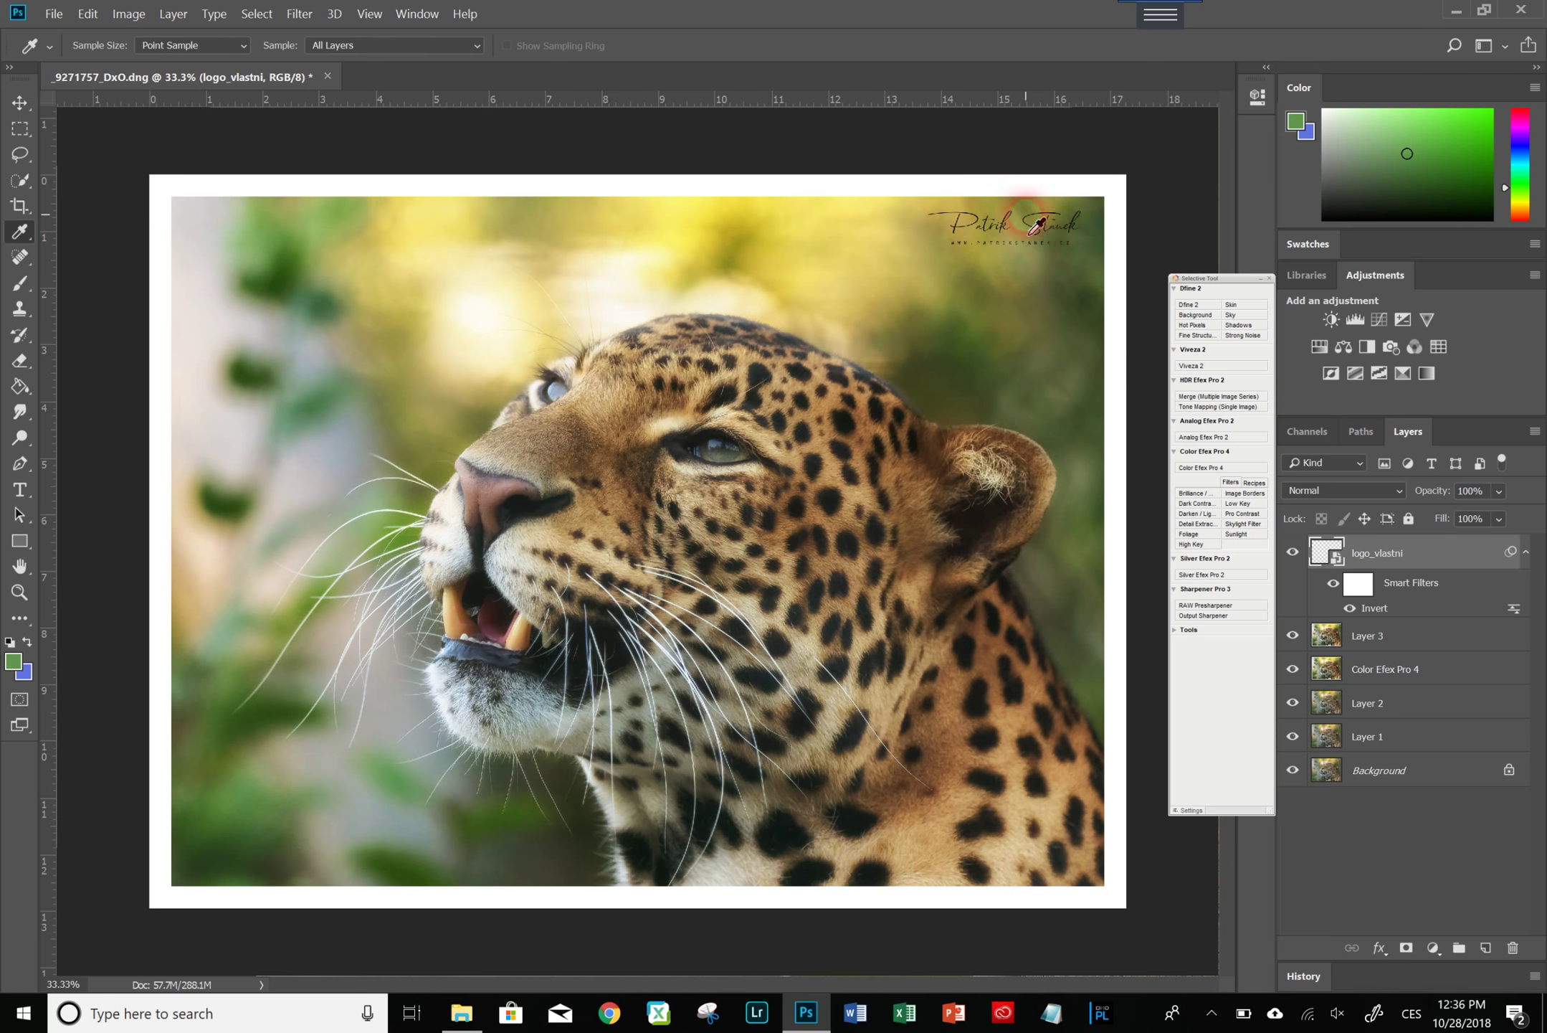
click(20, 102)
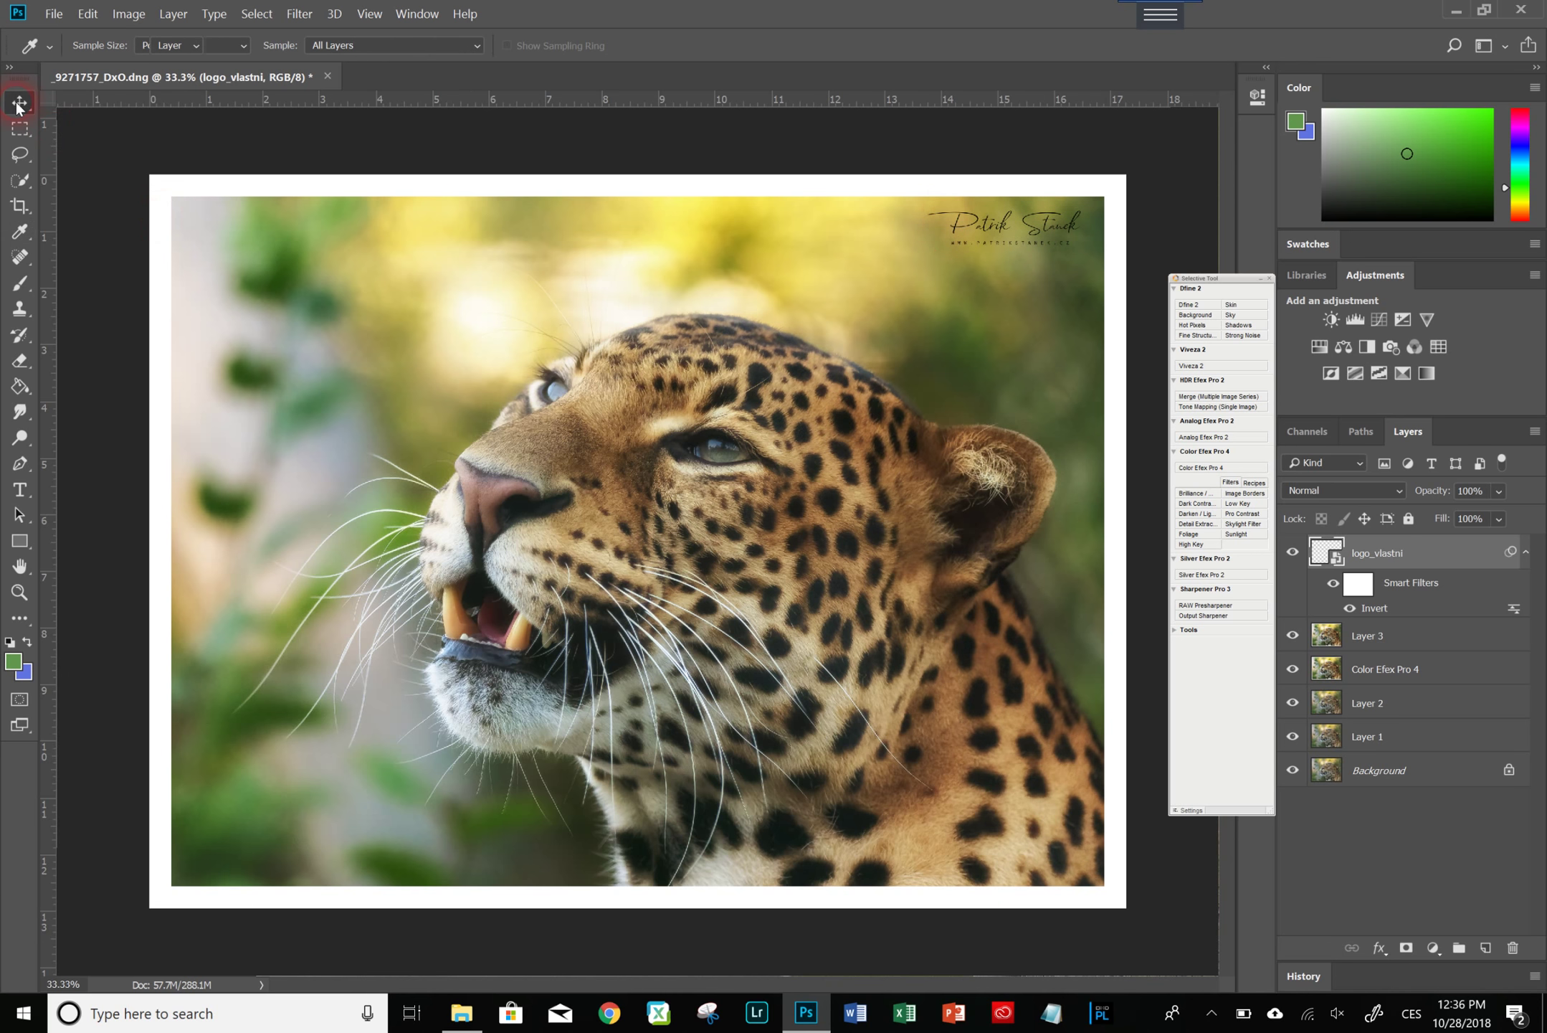
drag(990, 220, 1002, 227)
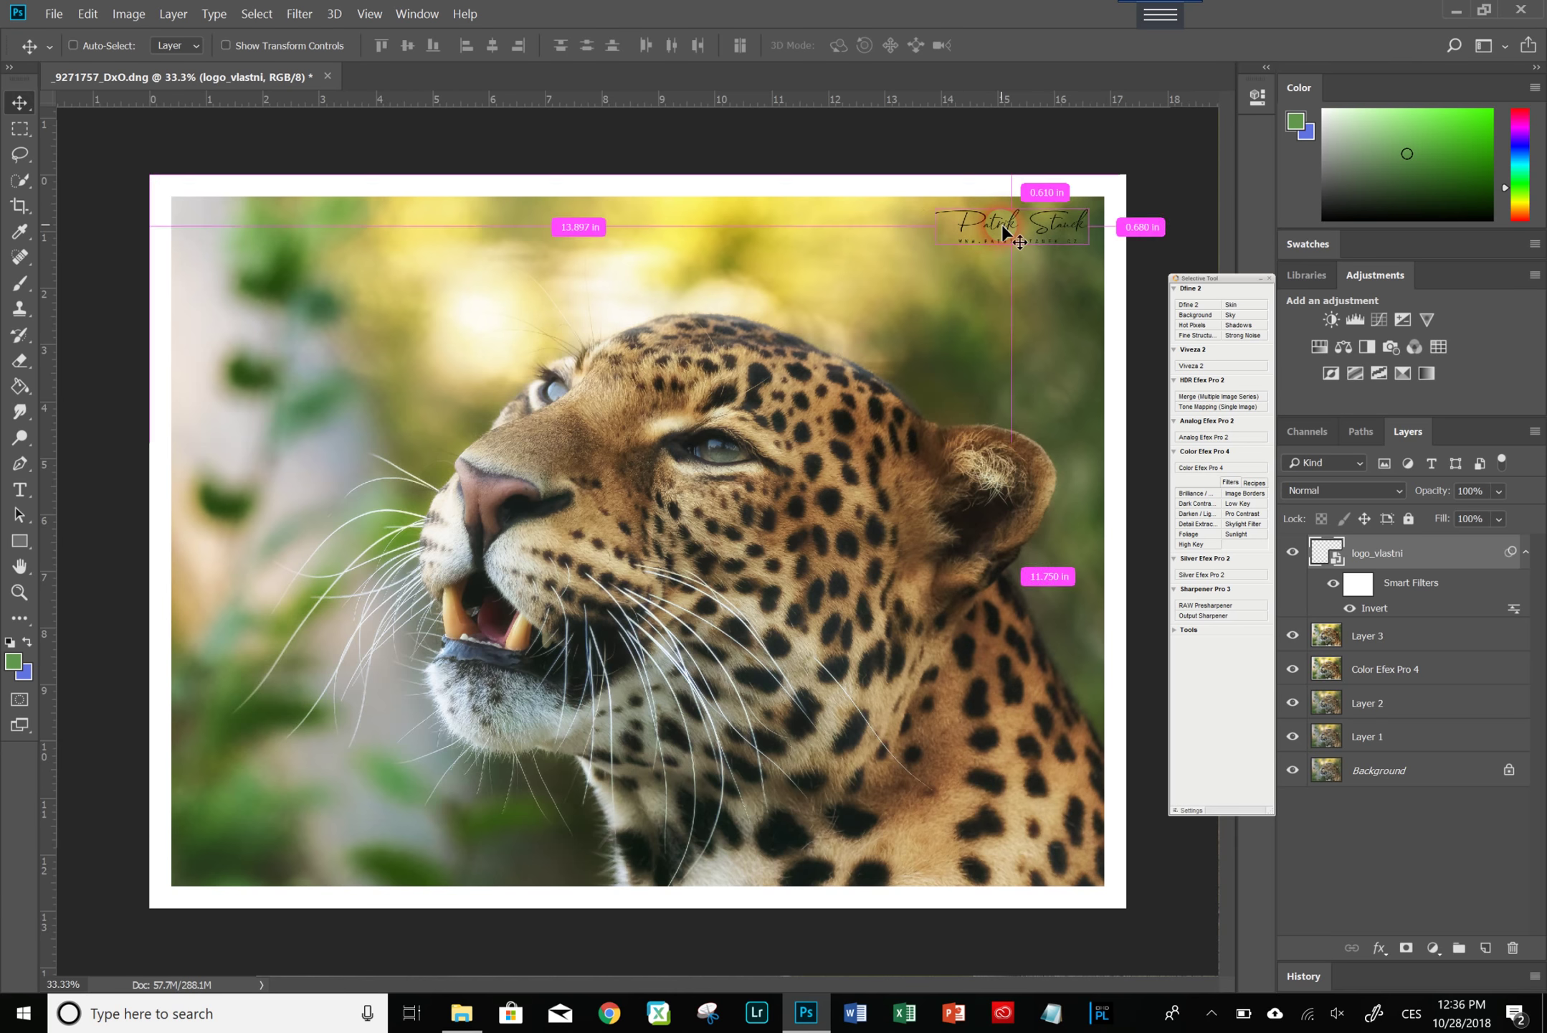
key(ctrl+i)
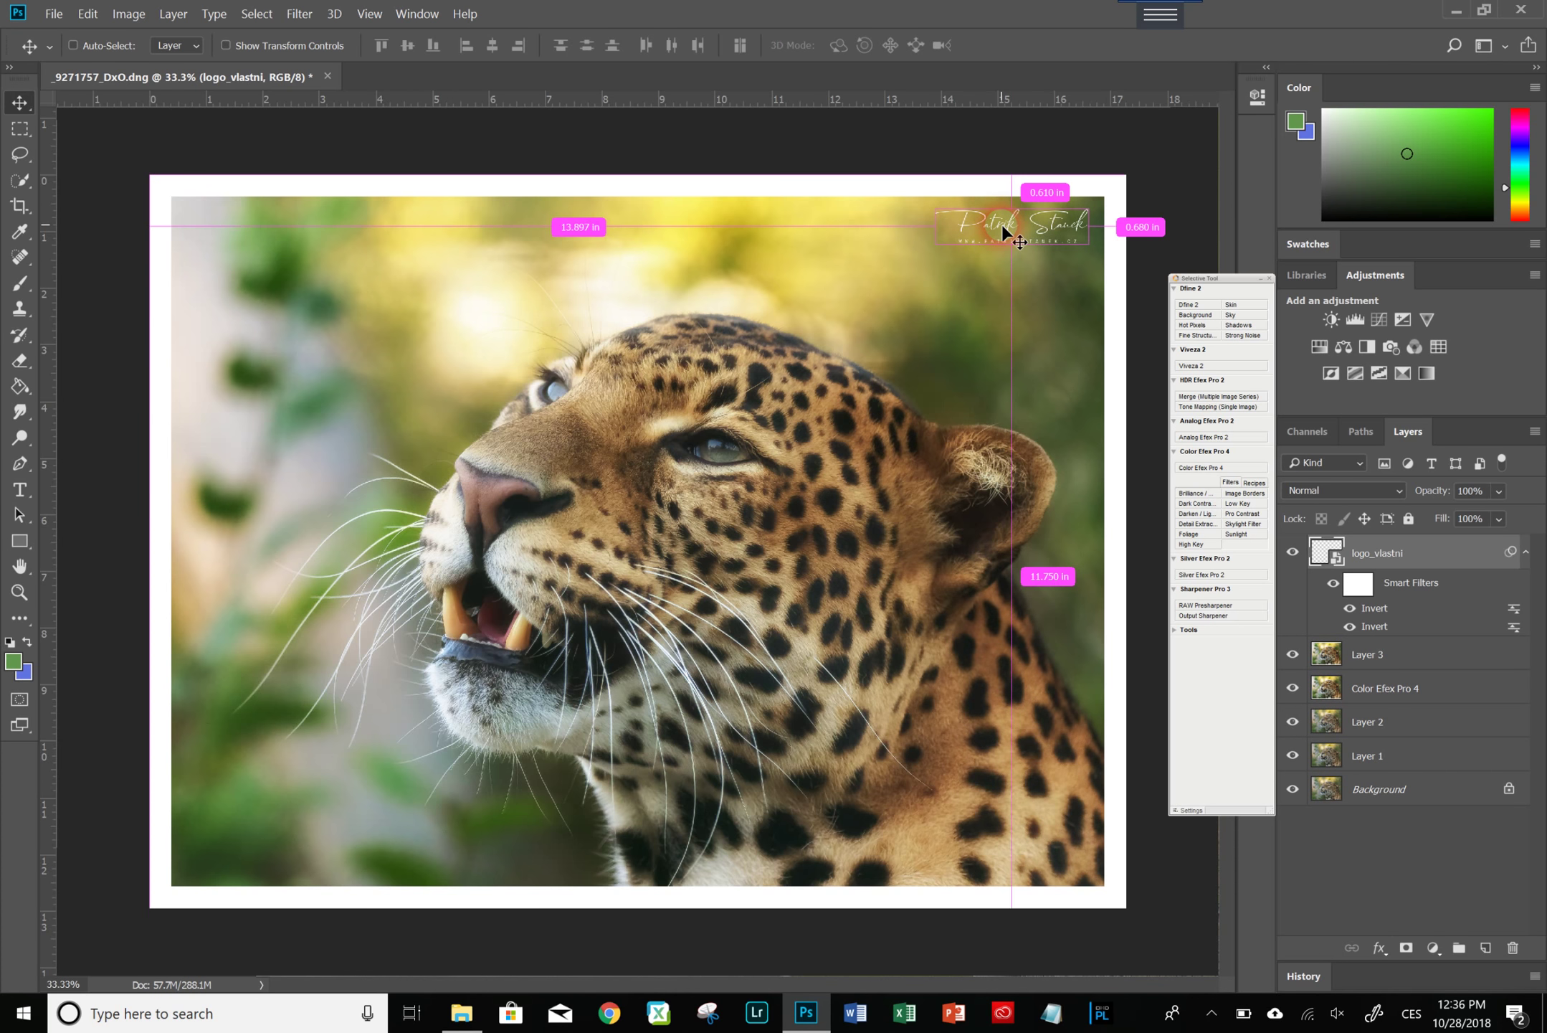
drag(1002, 224, 1007, 222)
key(ctrl)
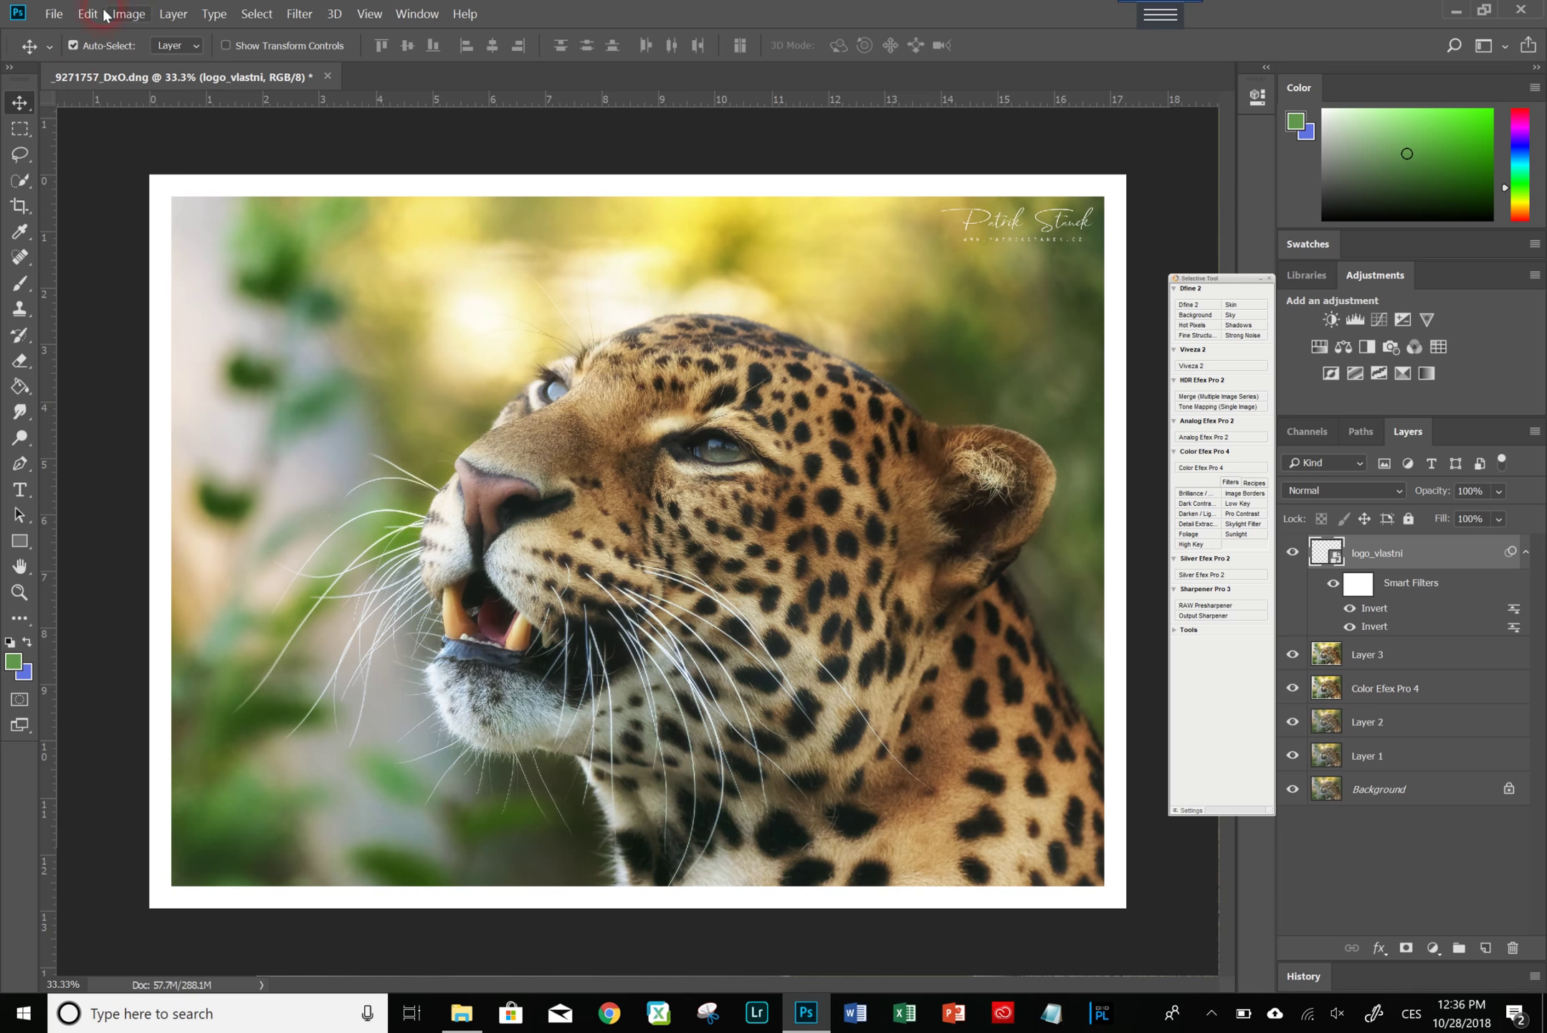
click(128, 14)
- Resize the image to 1600 pixels wide in Image Size
click(166, 148)
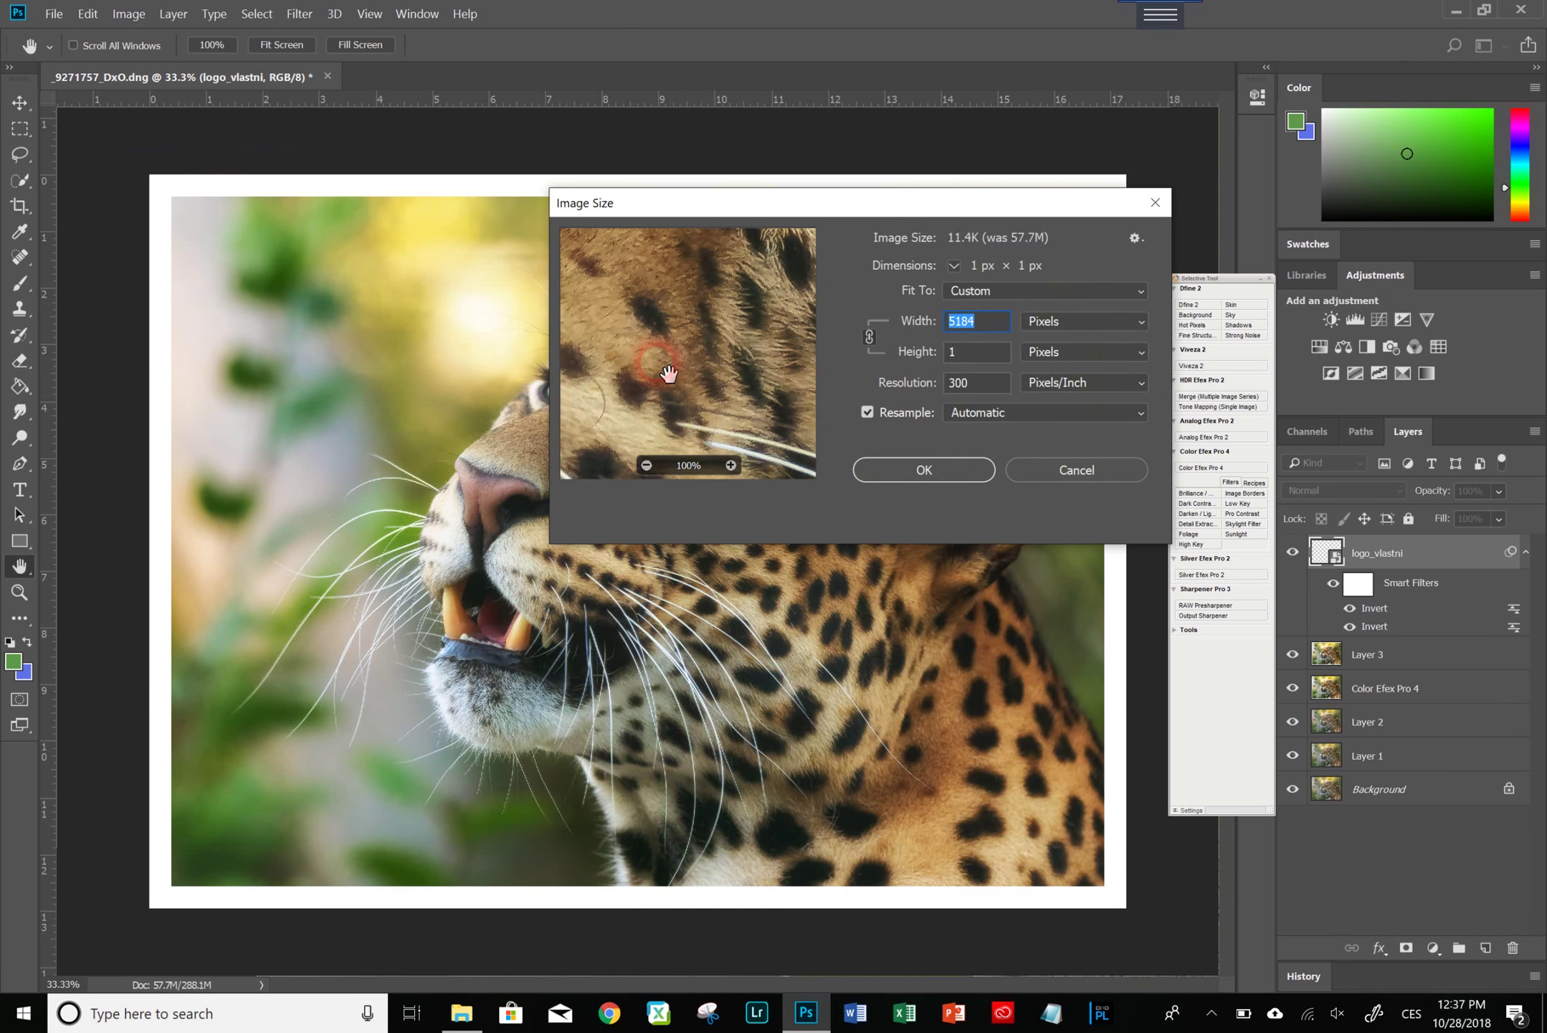
text(181600)
key(Return)
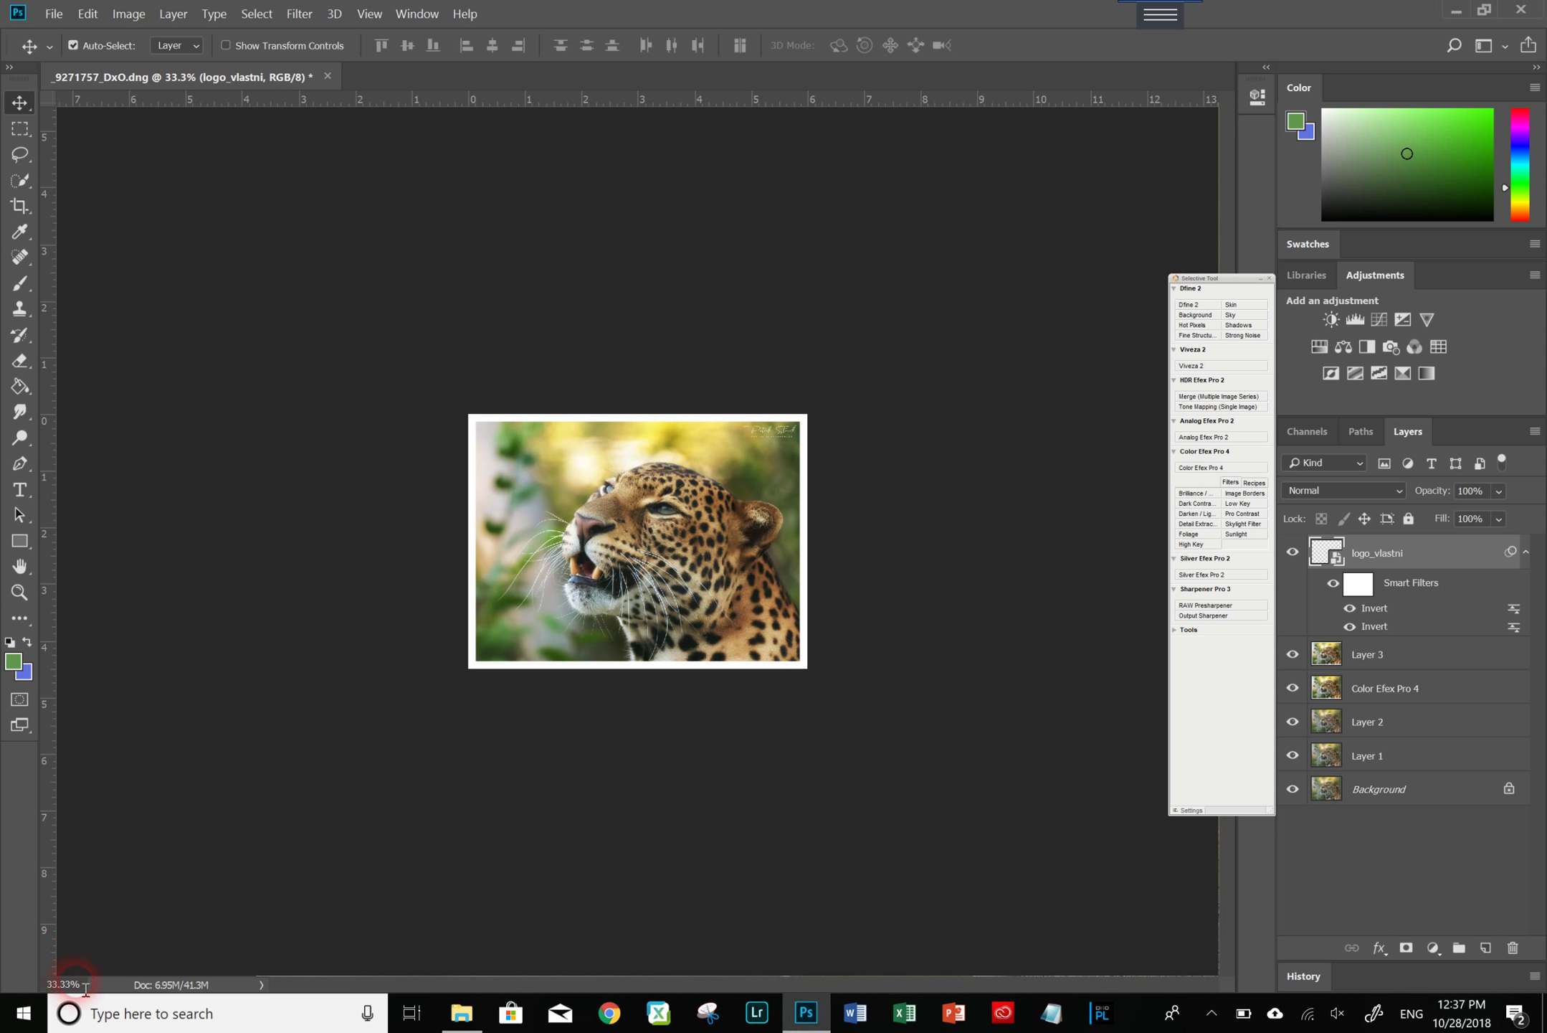
- Set the zoom to 100% to view the photo at actual size
click(88, 990)
text(100)
key(Return)
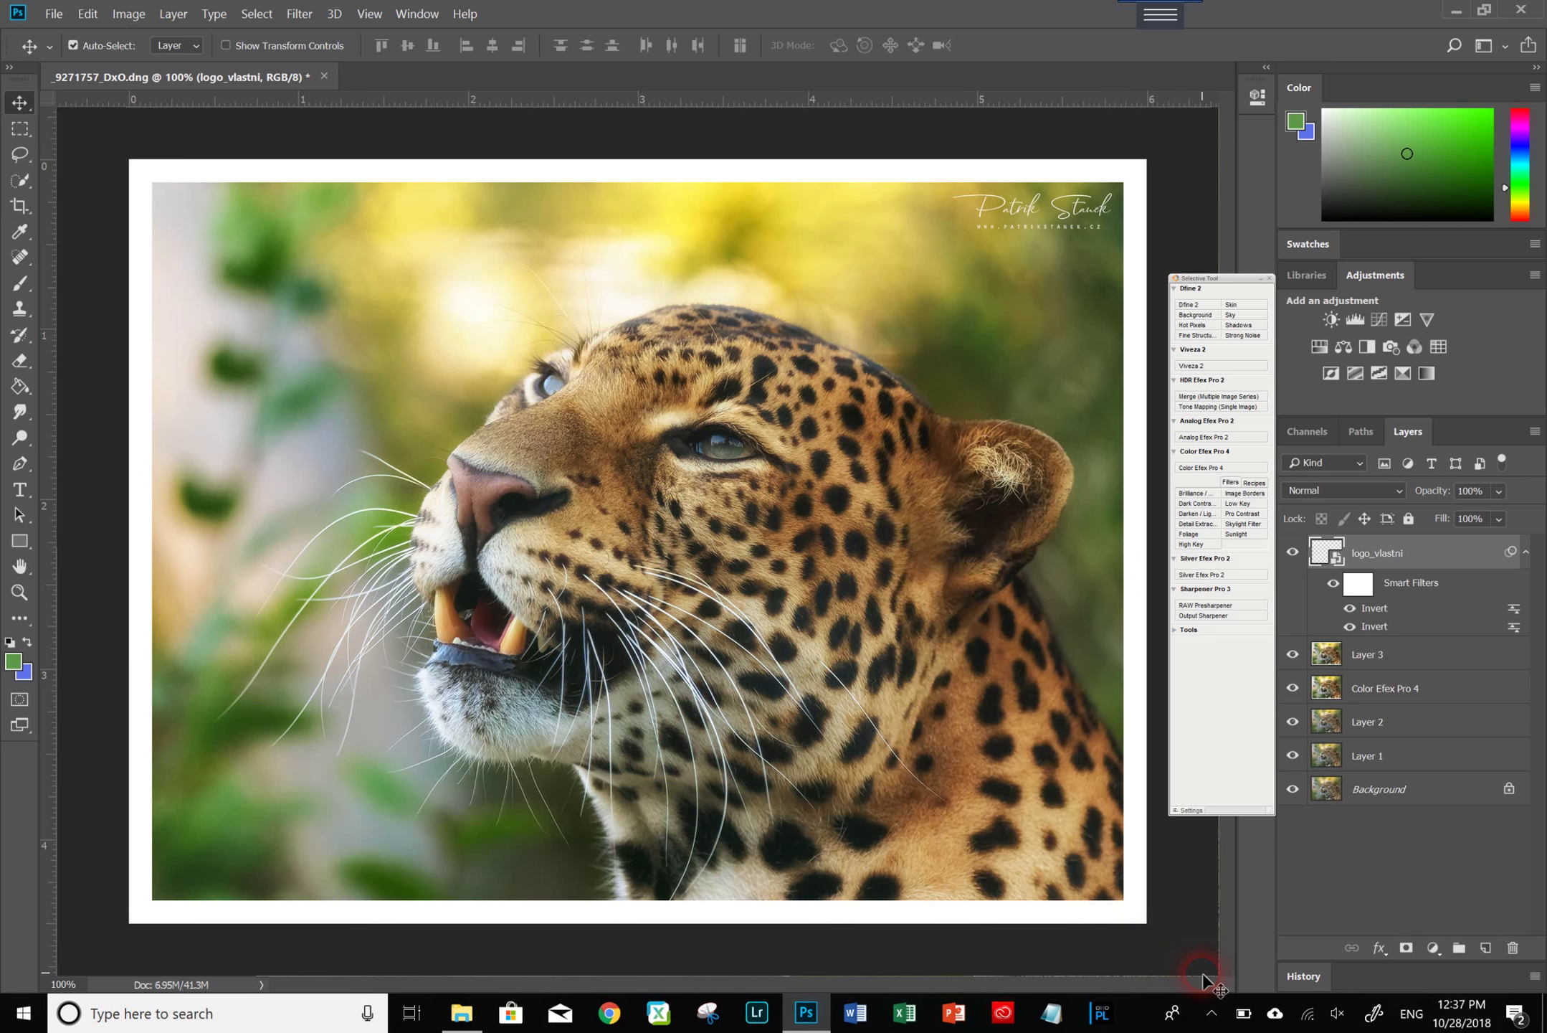
click(1211, 1010)
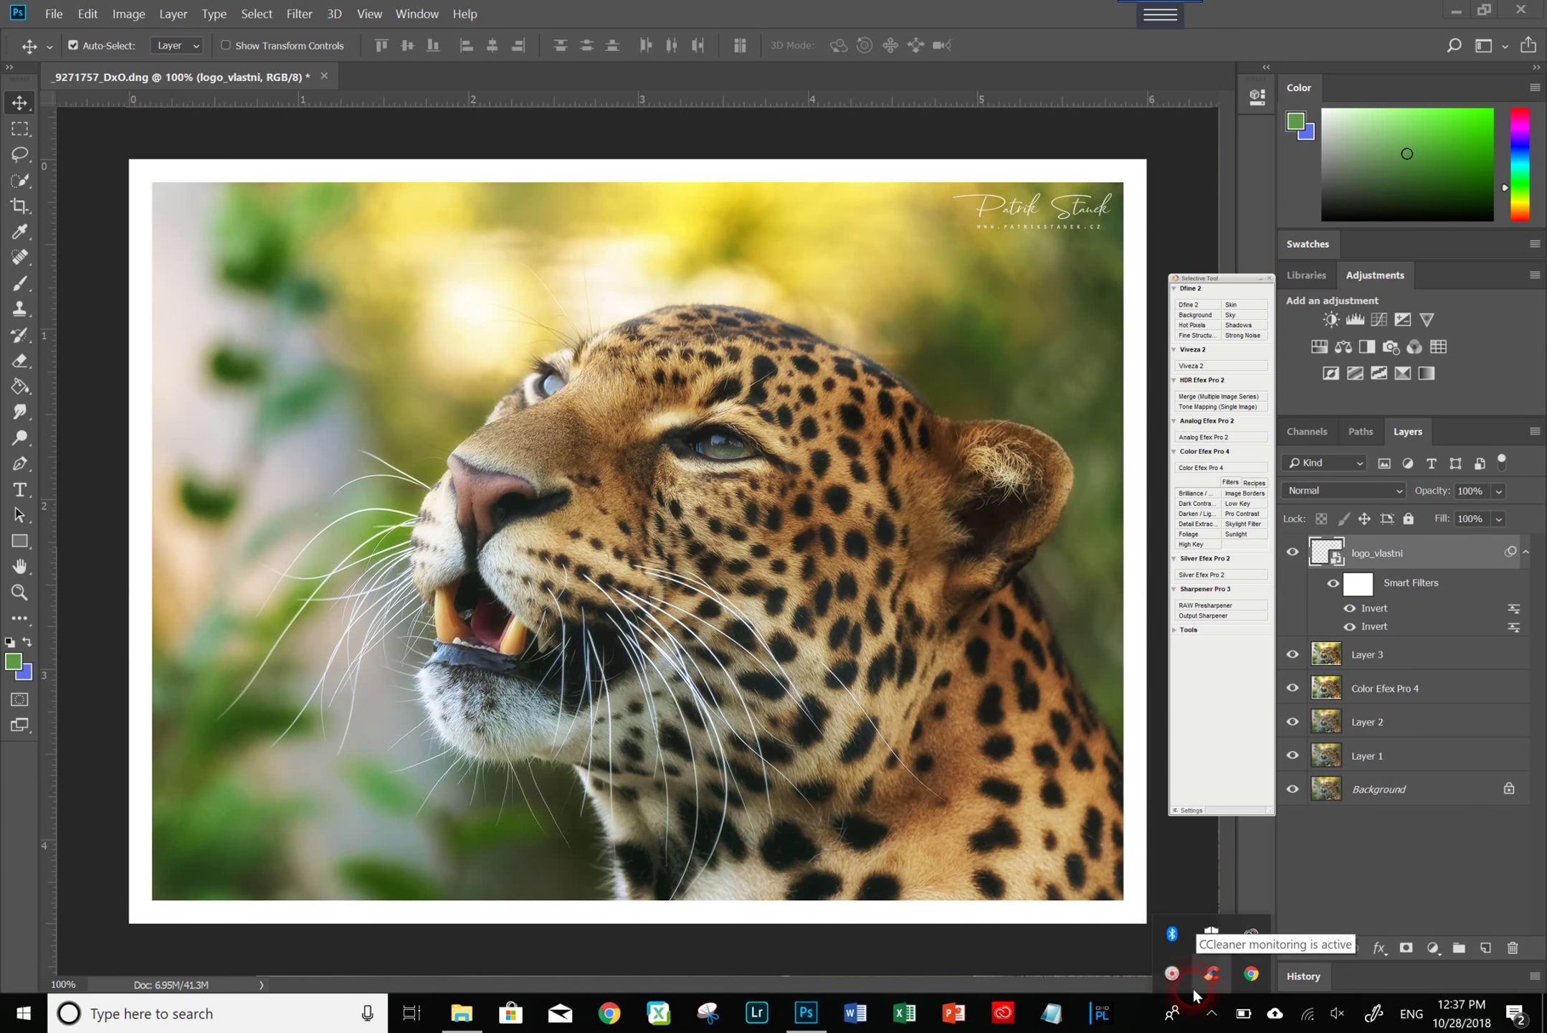
right_click(1183, 987)
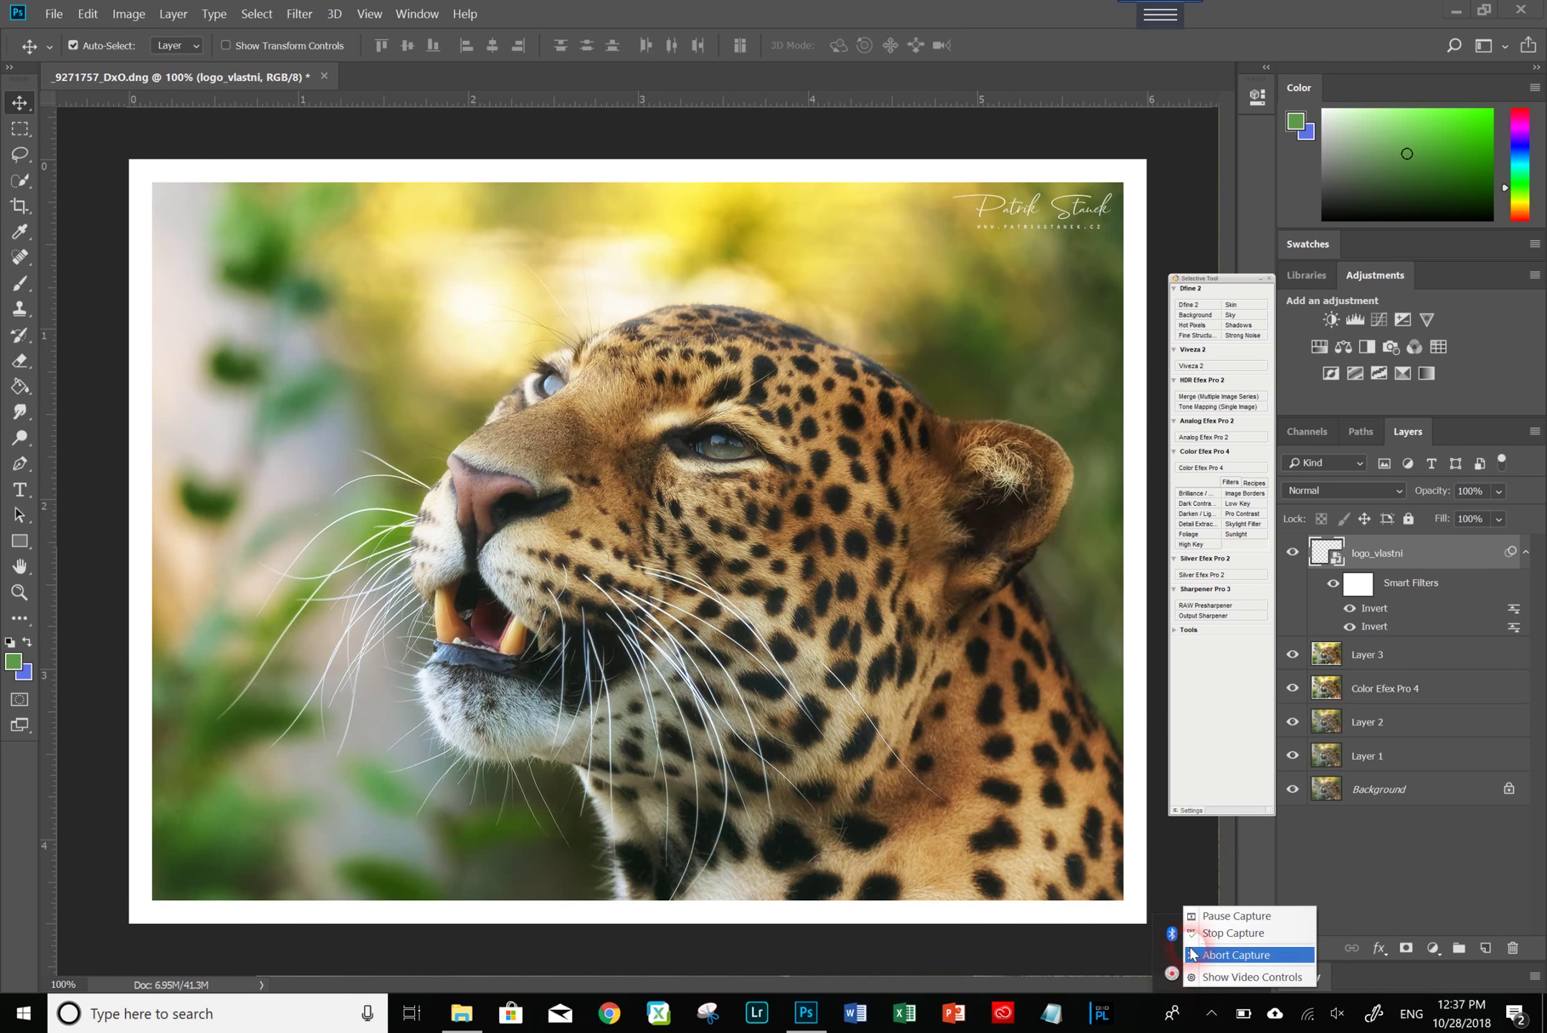